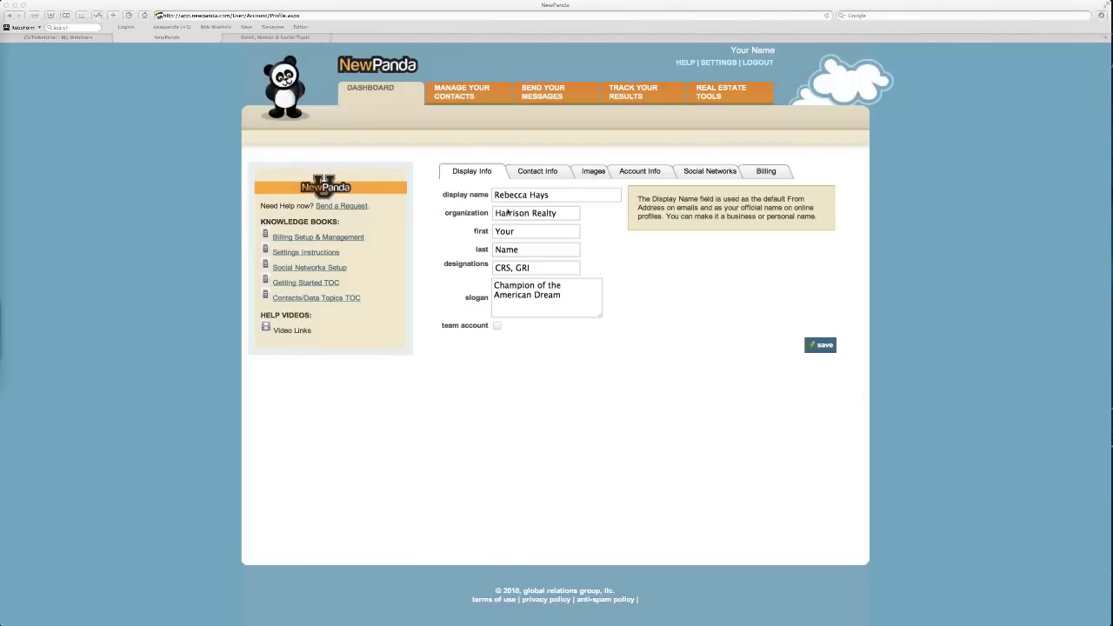
Open one contact's record in edit mode and scroll through its details, groups and dates.
{"action": "left_click", "coordinate": [462, 98]}
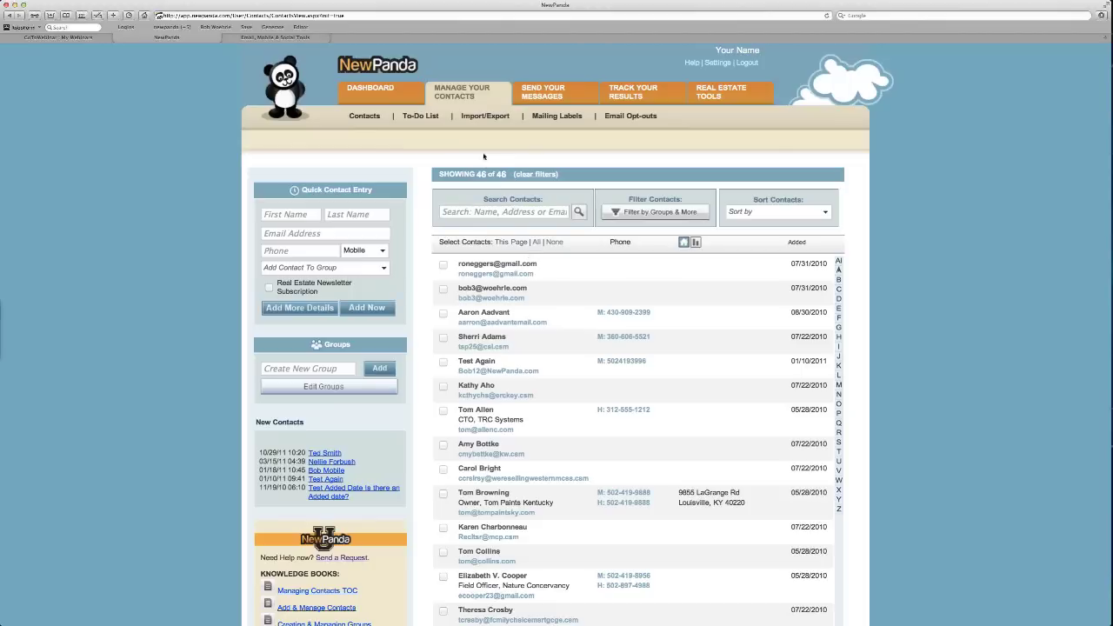
{"action": "left_click", "coordinate": [498, 342]}
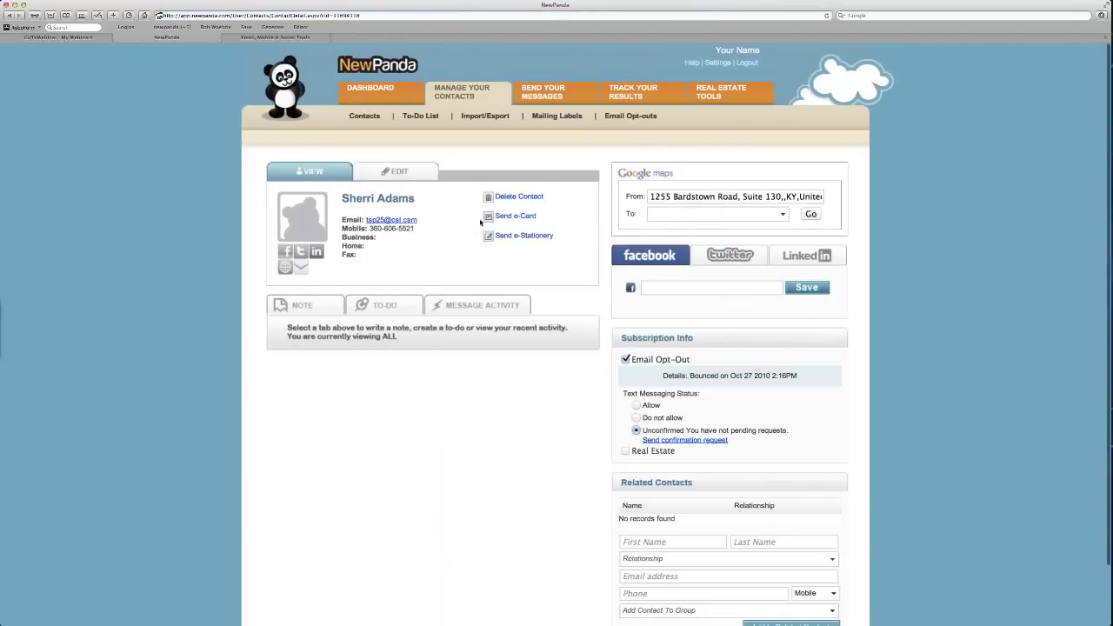
{"action": "left_click", "coordinate": [410, 176]}
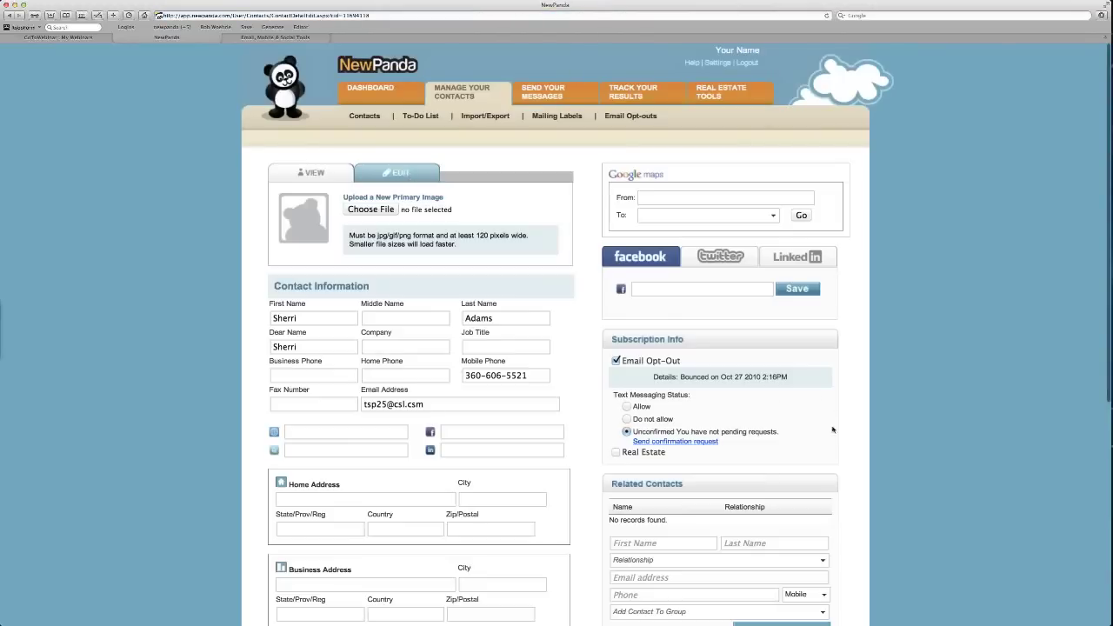
{"action": "scroll", "coordinate": [853, 455], "scroll_direction": "down", "scroll_amount": 1}
{"action": "scroll", "coordinate": [852, 455], "scroll_direction": "down", "scroll_amount": 5}
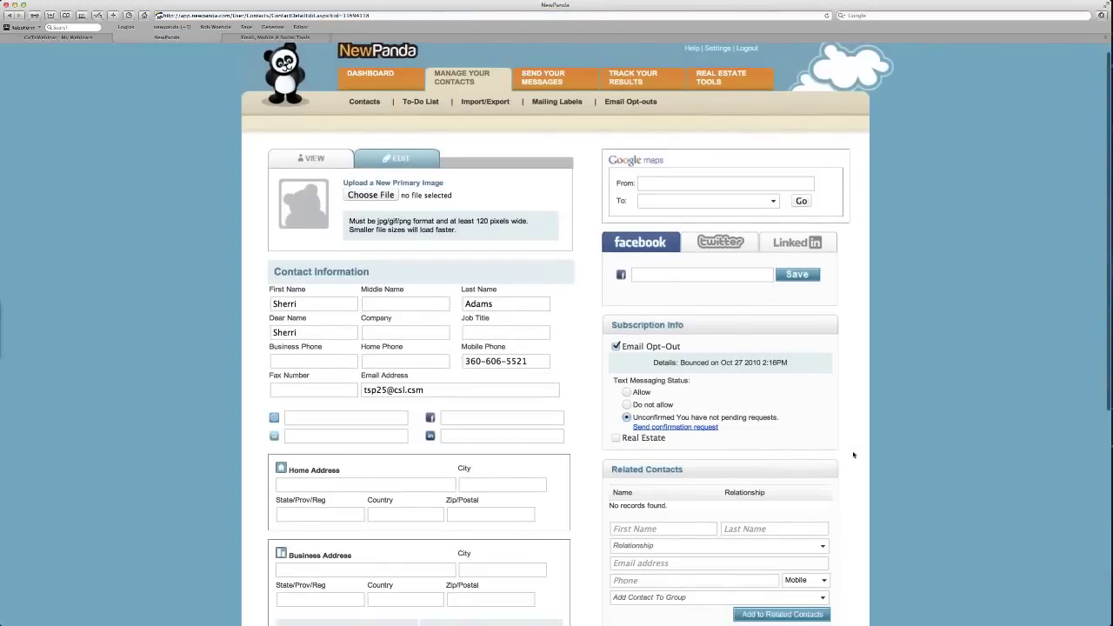
{"action": "scroll", "coordinate": [852, 455], "scroll_direction": "down", "scroll_amount": 5}
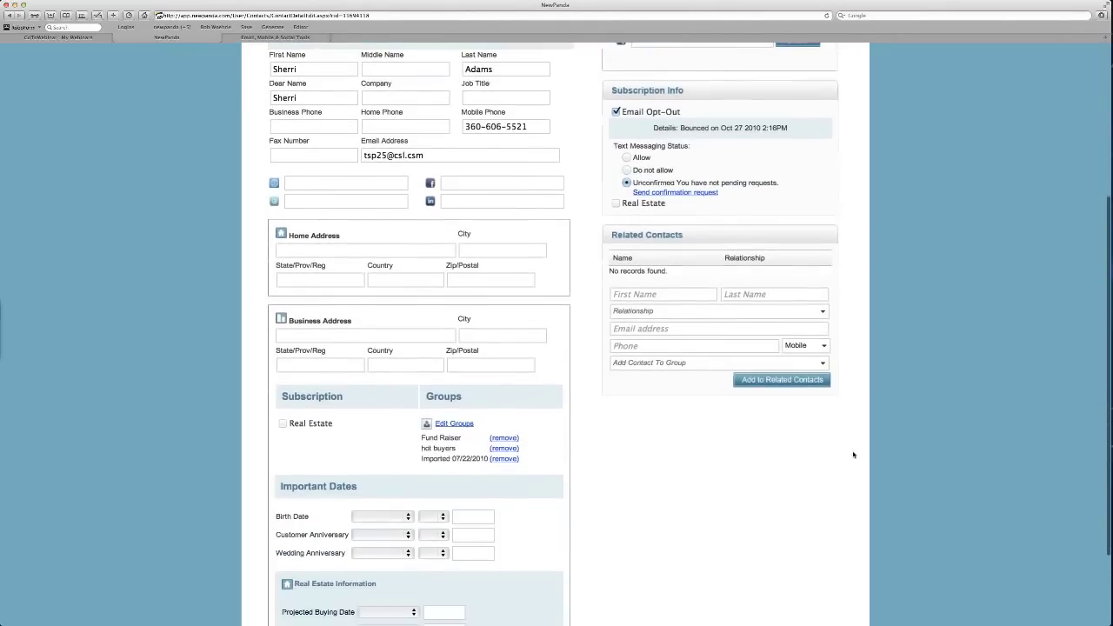
{"action": "scroll", "coordinate": [853, 454], "scroll_direction": "down", "scroll_amount": 1}
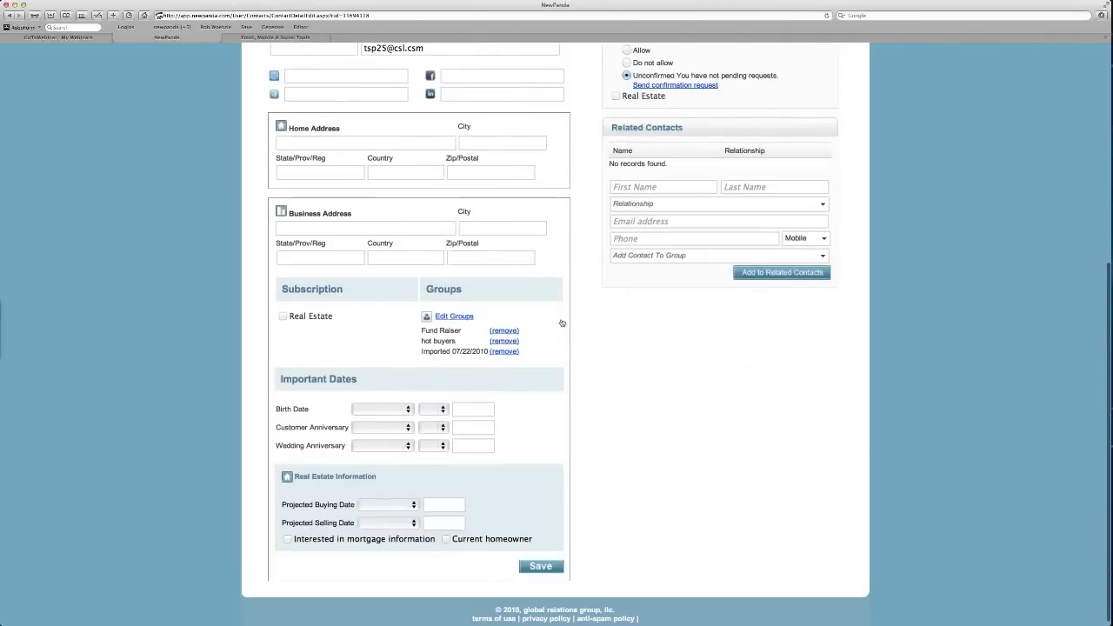
{"action": "scroll", "coordinate": [562, 322], "scroll_direction": "up", "scroll_amount": 3}
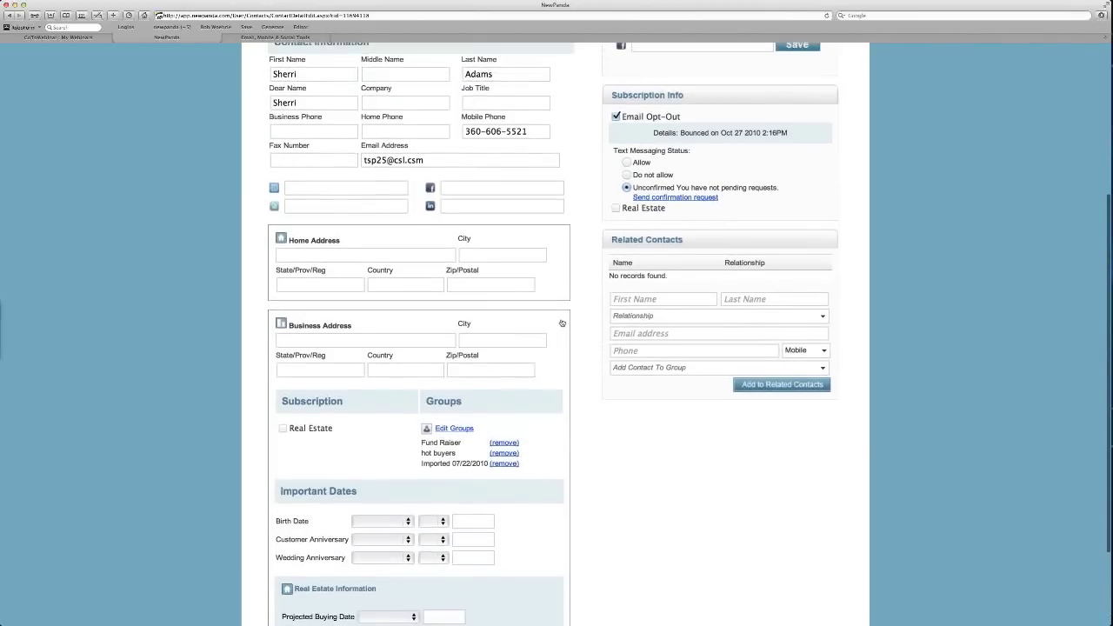
{"action": "scroll", "coordinate": [561, 322], "scroll_direction": "up", "scroll_amount": 1}
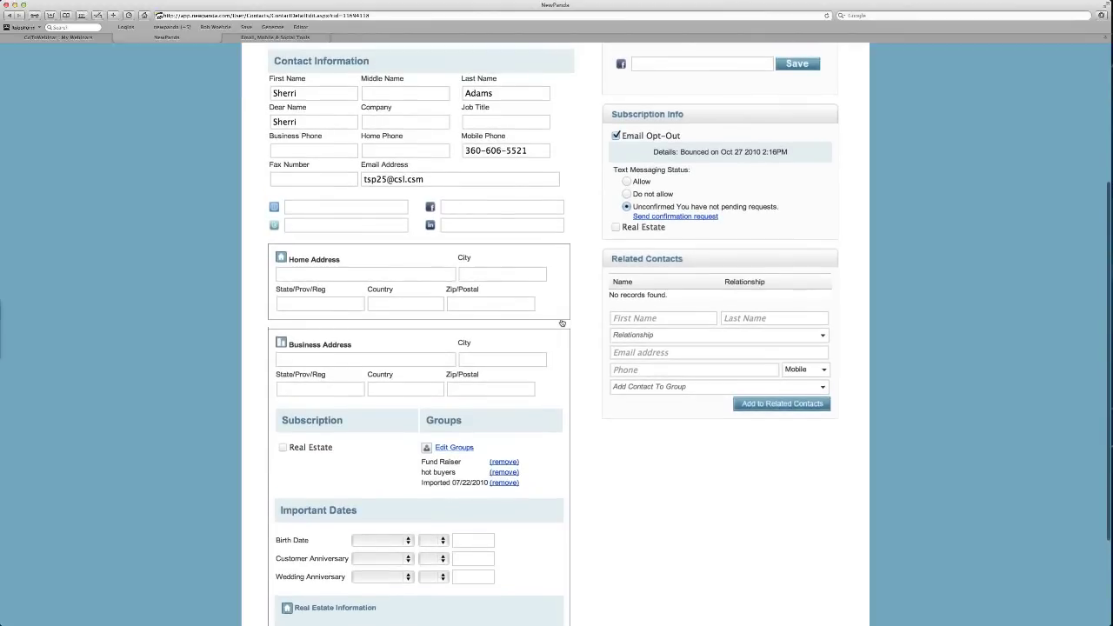
{"action": "scroll", "coordinate": [562, 322], "scroll_direction": "up", "scroll_amount": 1}
{"action": "scroll", "coordinate": [562, 322], "scroll_direction": "up", "scroll_amount": 2}
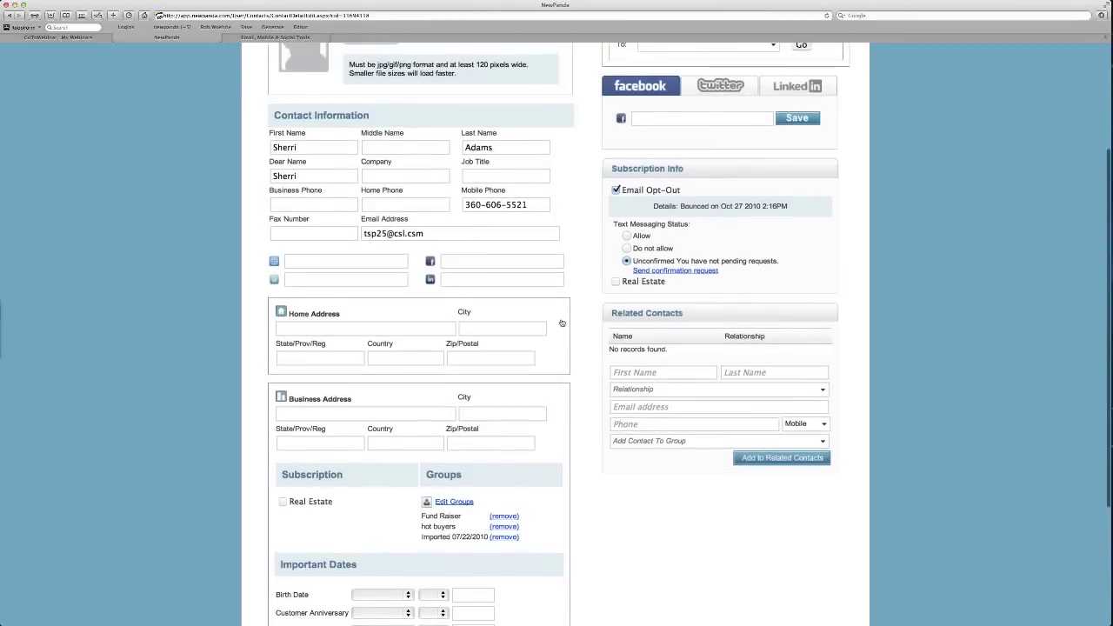
{"action": "scroll", "coordinate": [561, 322], "scroll_direction": "up", "scroll_amount": 2}
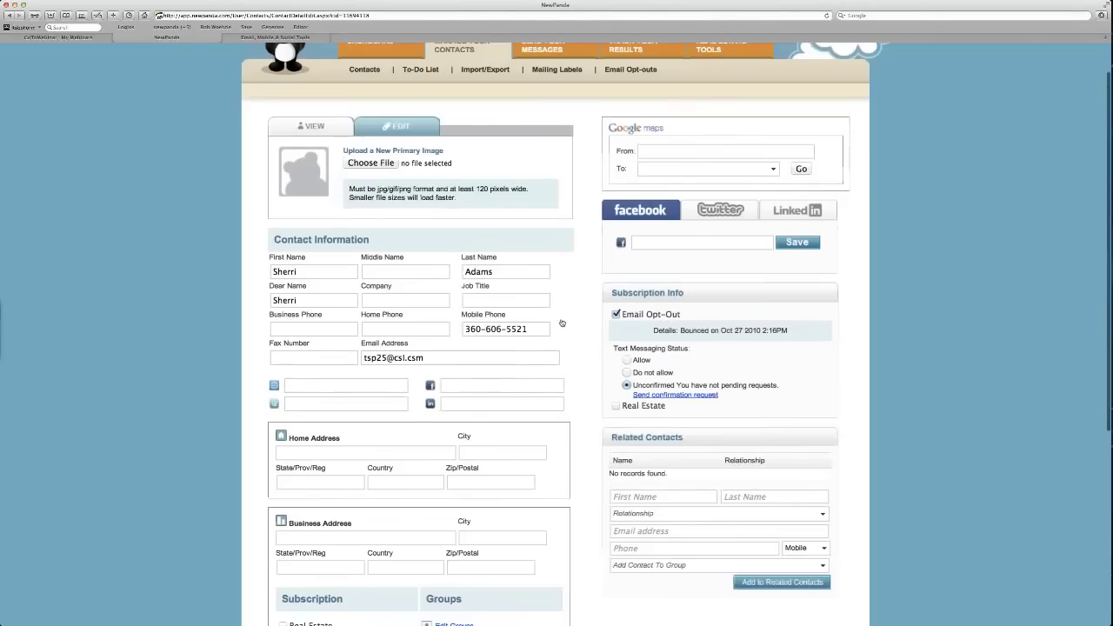
{"action": "scroll", "coordinate": [562, 322], "scroll_direction": "up", "scroll_amount": 1}
{"action": "left_click", "coordinate": [502, 310]}
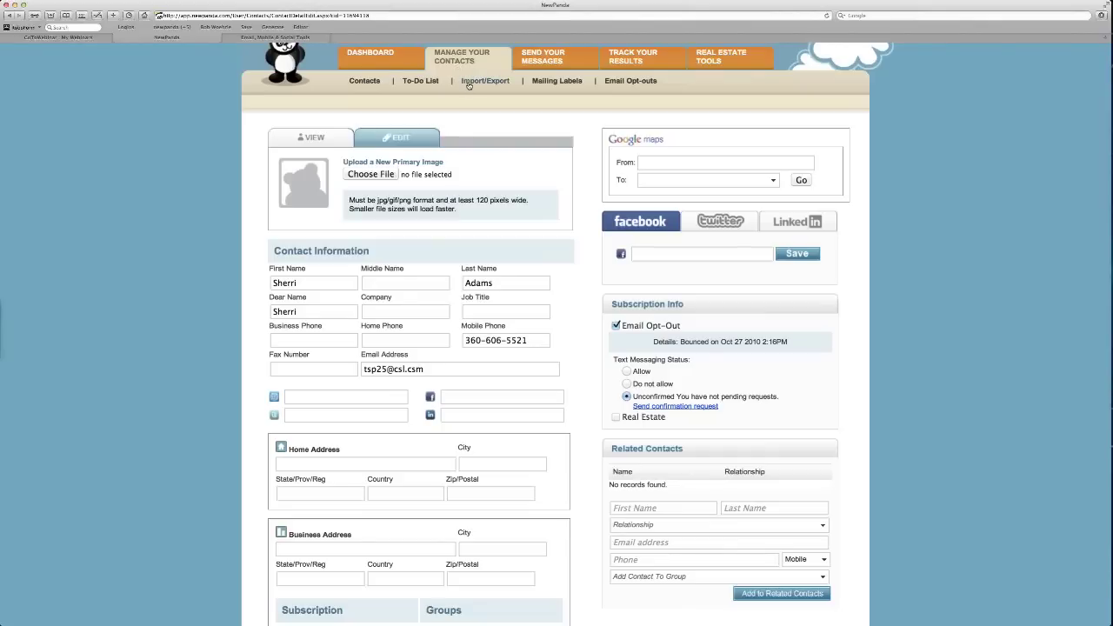
Go to the Import/Export page and place the cursor in the paste-contacts box.
{"action": "left_click", "coordinate": [469, 81]}
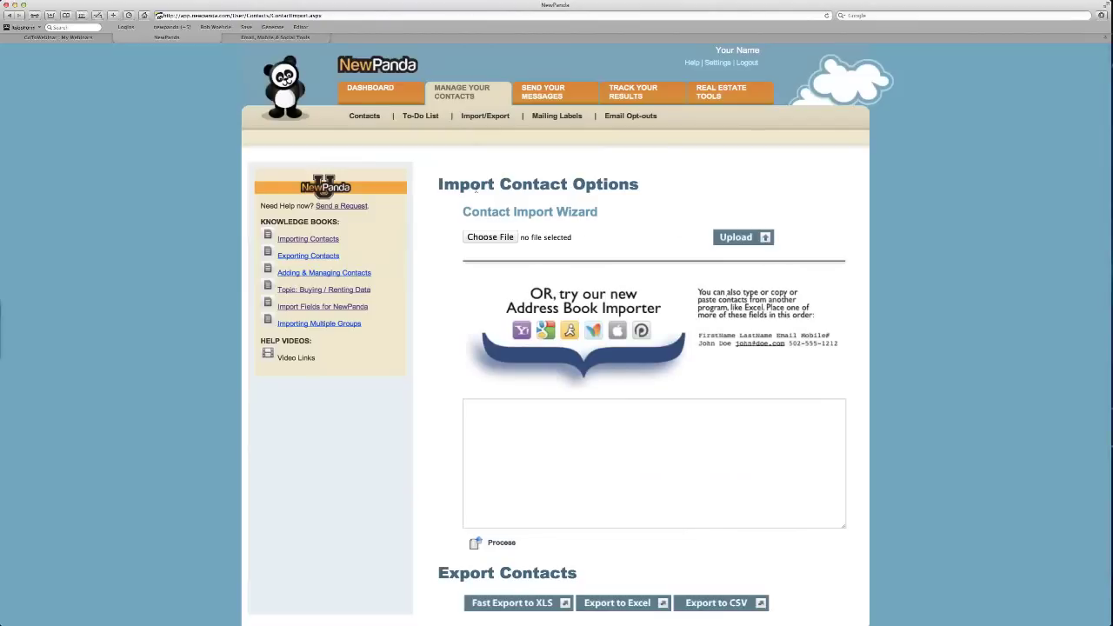
{"action": "left_click_drag", "start_coordinate": [464, 211], "coordinate": [616, 211]}
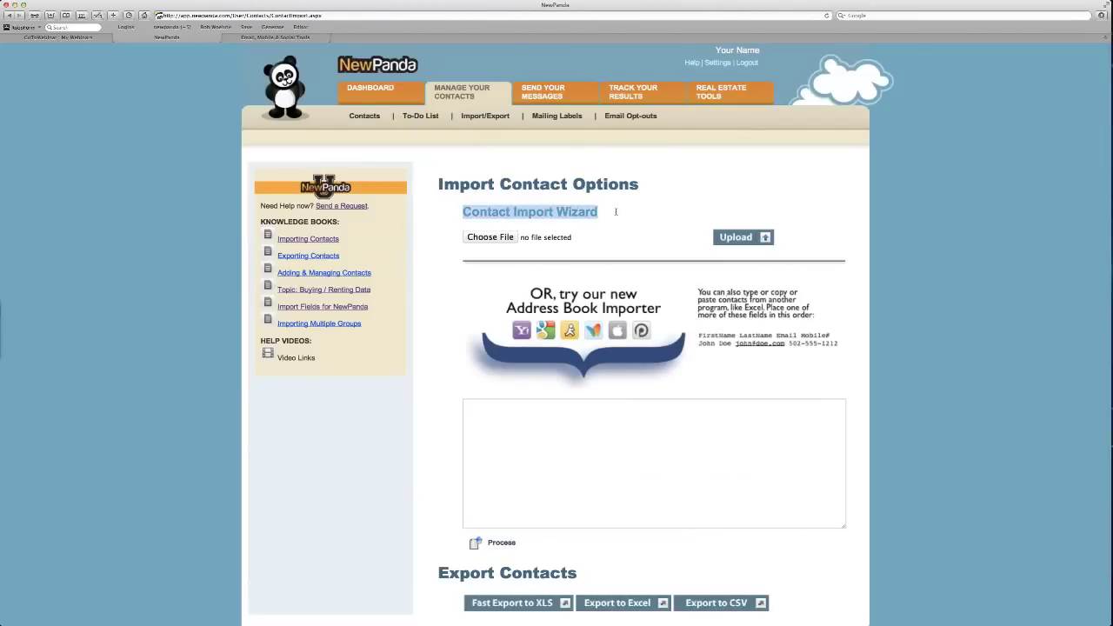
{"action": "left_click", "coordinate": [617, 212]}
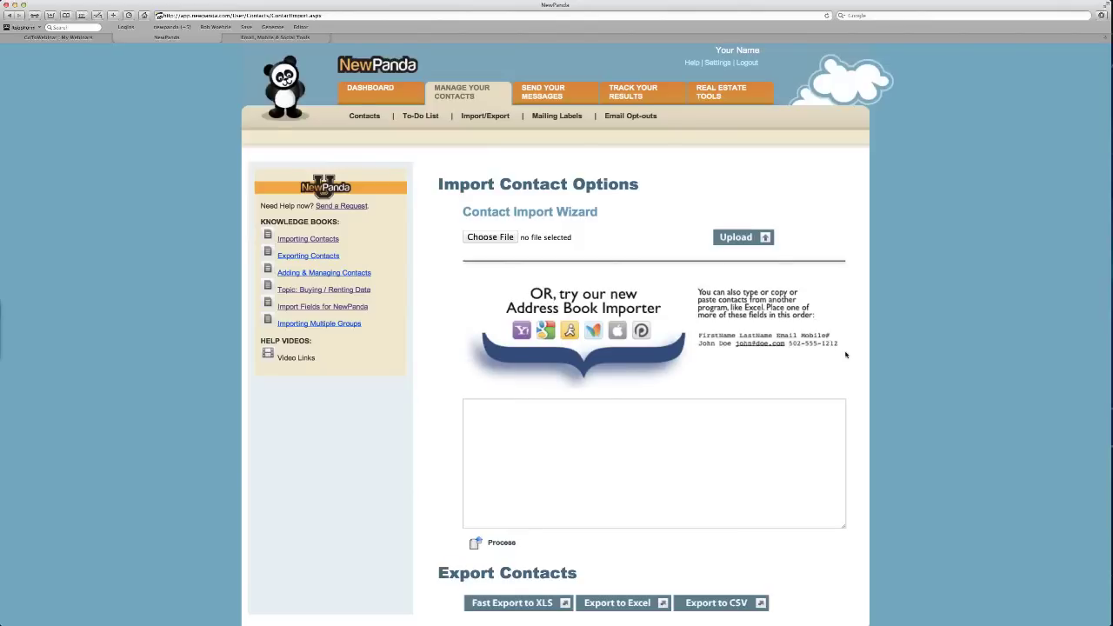
{"action": "scroll", "coordinate": [845, 354], "scroll_direction": "down", "scroll_amount": 1}
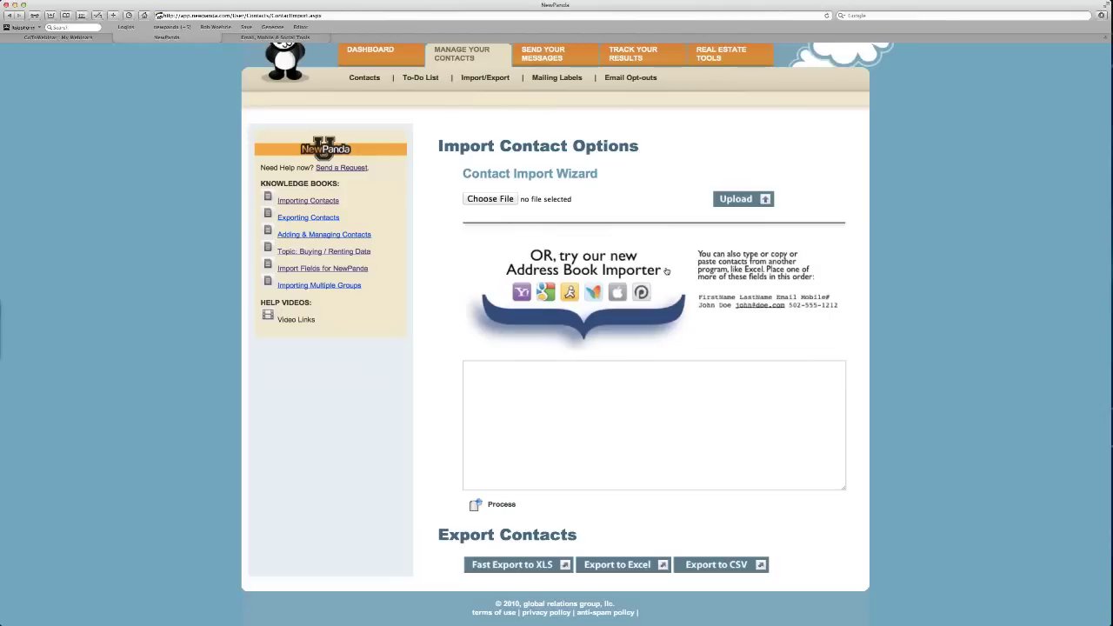
{"action": "left_click", "coordinate": [625, 379]}
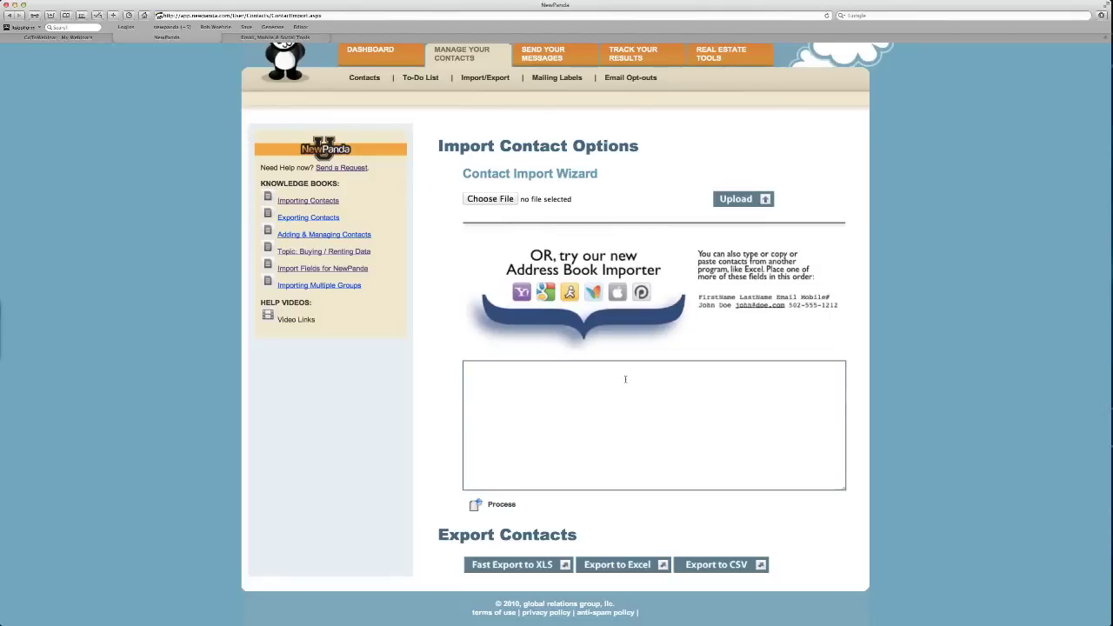
Enter three sample contacts: a full name with e-mail, a first name with e-mail, and an e-mail alone.
{"action": "type", "text": "John Doe john@doe.com"}
{"action": "key", "text": "Return"}
{"action": "type", "text": "John"}
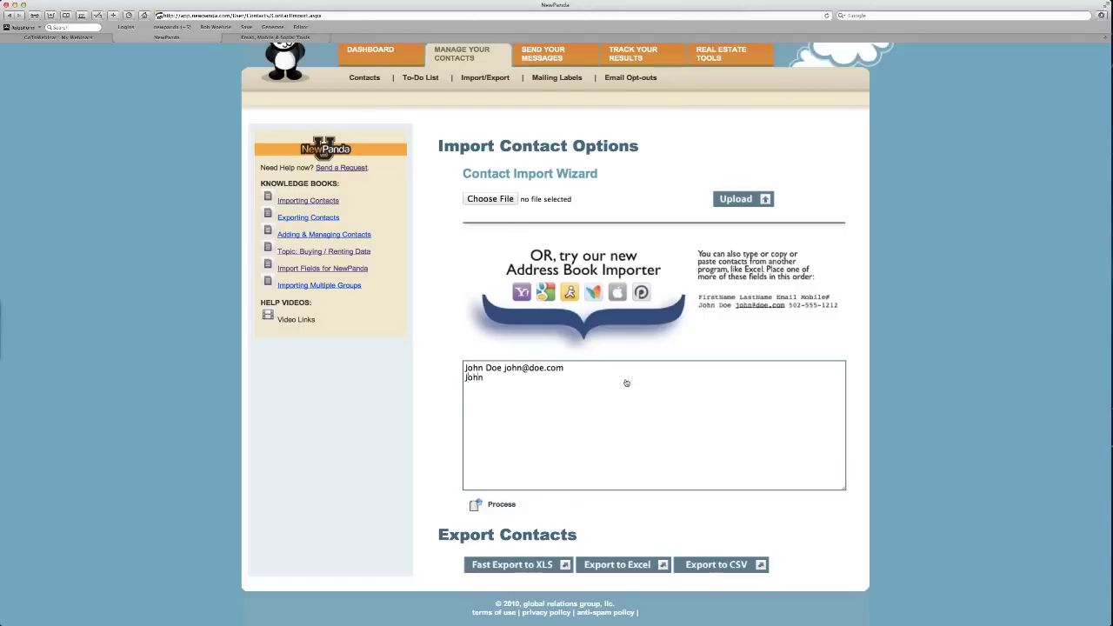
{"action": "key", "text": "Return"}
{"action": "type", "text": "testing@testing.com"}
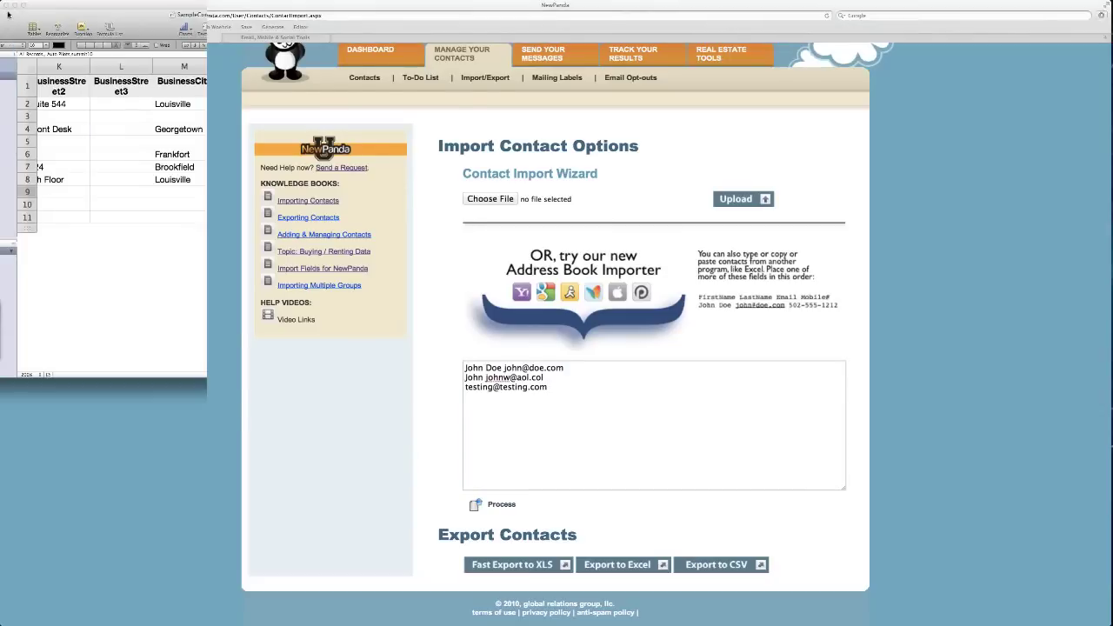
Delete the MiddleName, Record# and Suffix columns in SampleContactFile, then select the cells A2:C11.
{"action": "left_click_drag", "start_coordinate": [200, 80], "coordinate": [231, 109]}
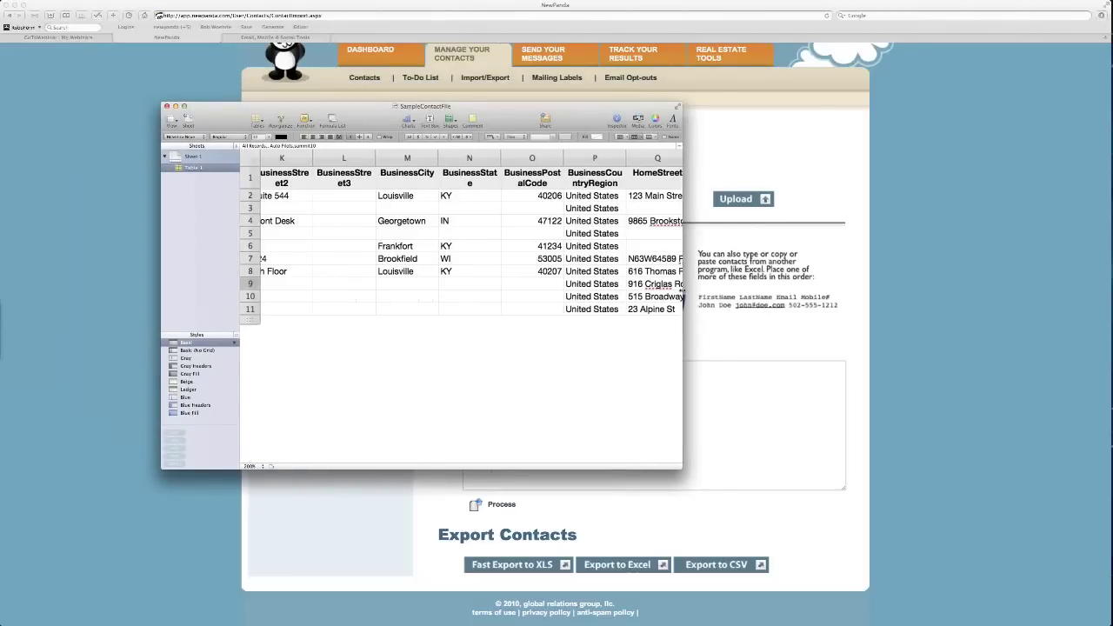
{"action": "left_click_drag", "start_coordinate": [684, 299], "coordinate": [1112, 339]}
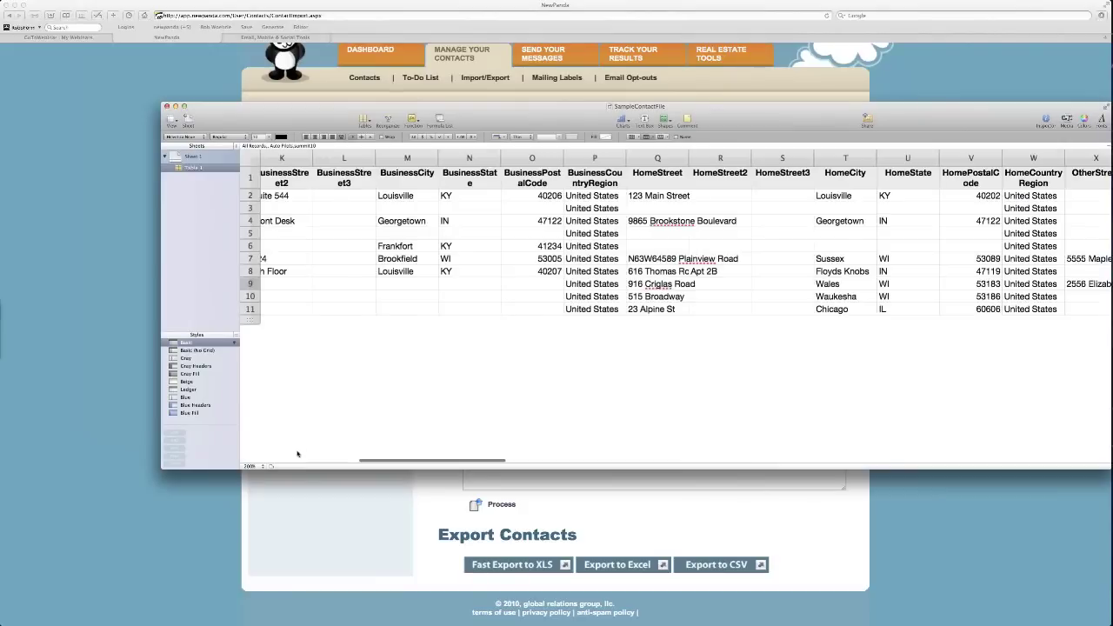
{"action": "scroll", "coordinate": [297, 456], "scroll_direction": "left", "scroll_amount": 10}
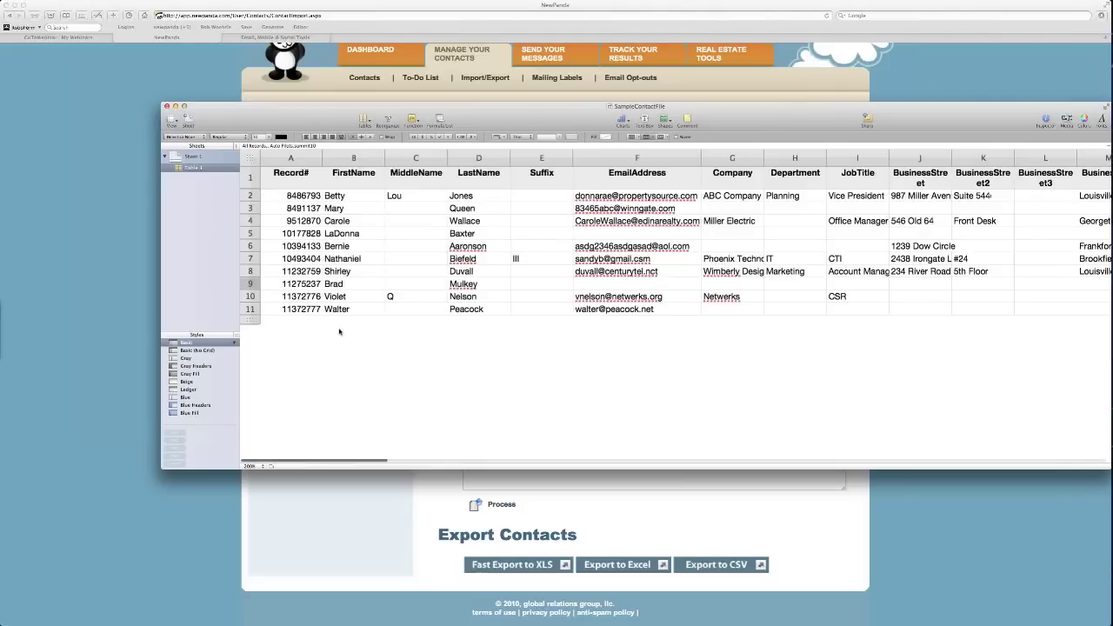
{"action": "left_click", "coordinate": [412, 157]}
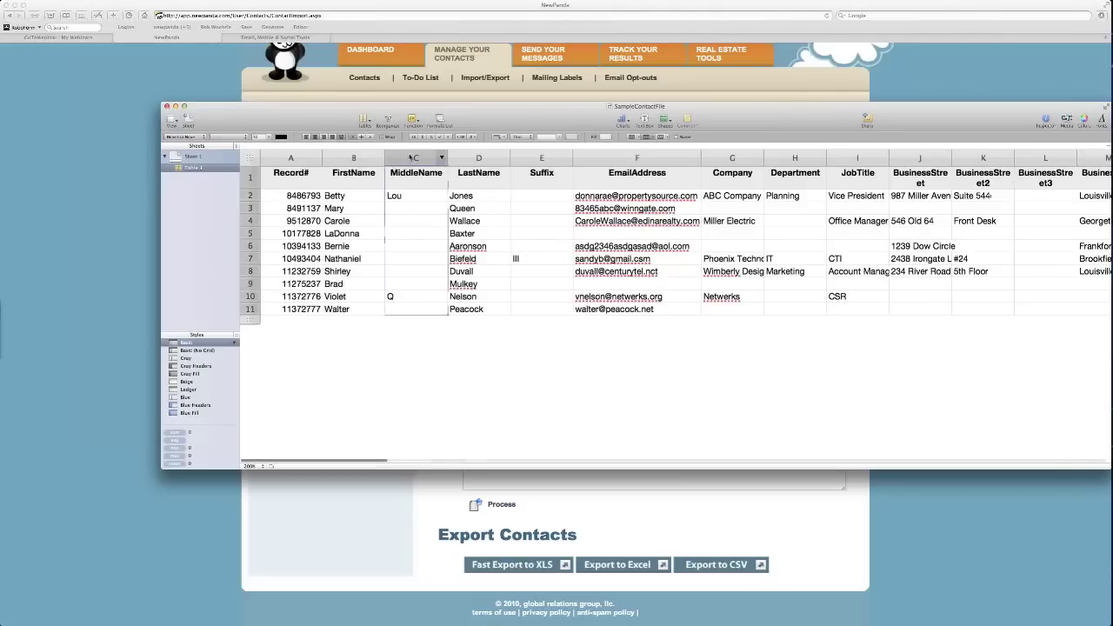
{"action": "right_click", "coordinate": [411, 157]}
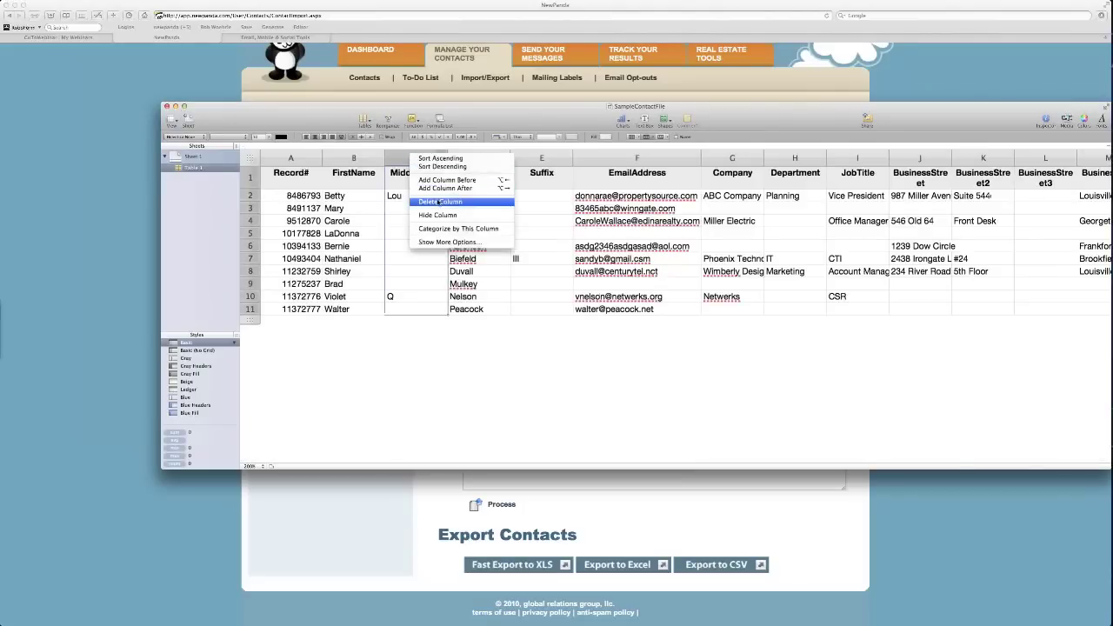
{"action": "left_click", "coordinate": [438, 200]}
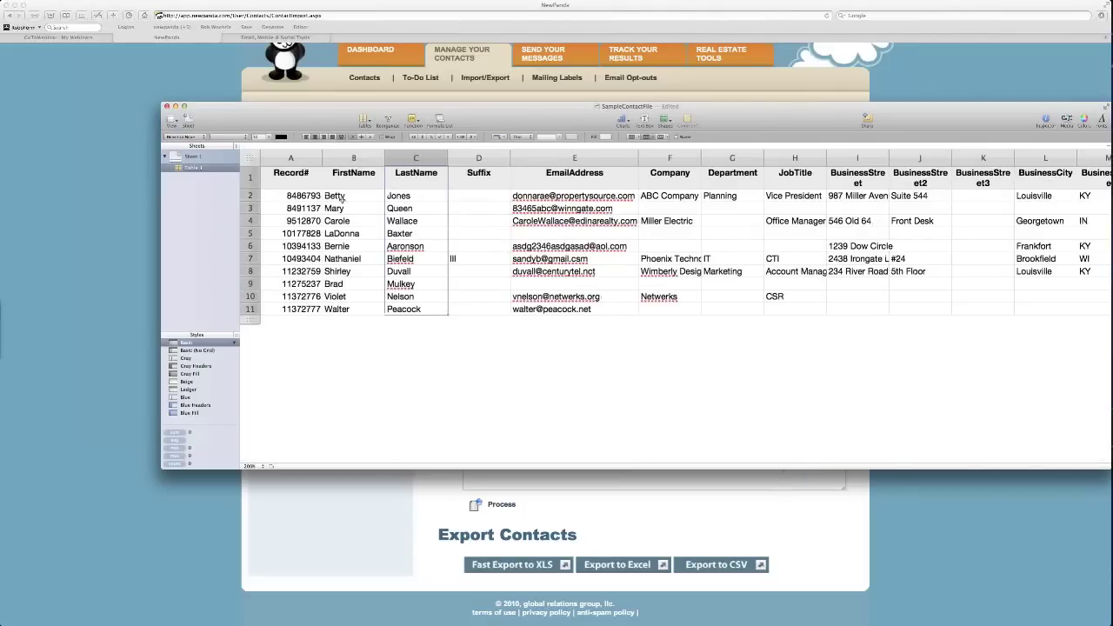
{"action": "right_click", "coordinate": [297, 161]}
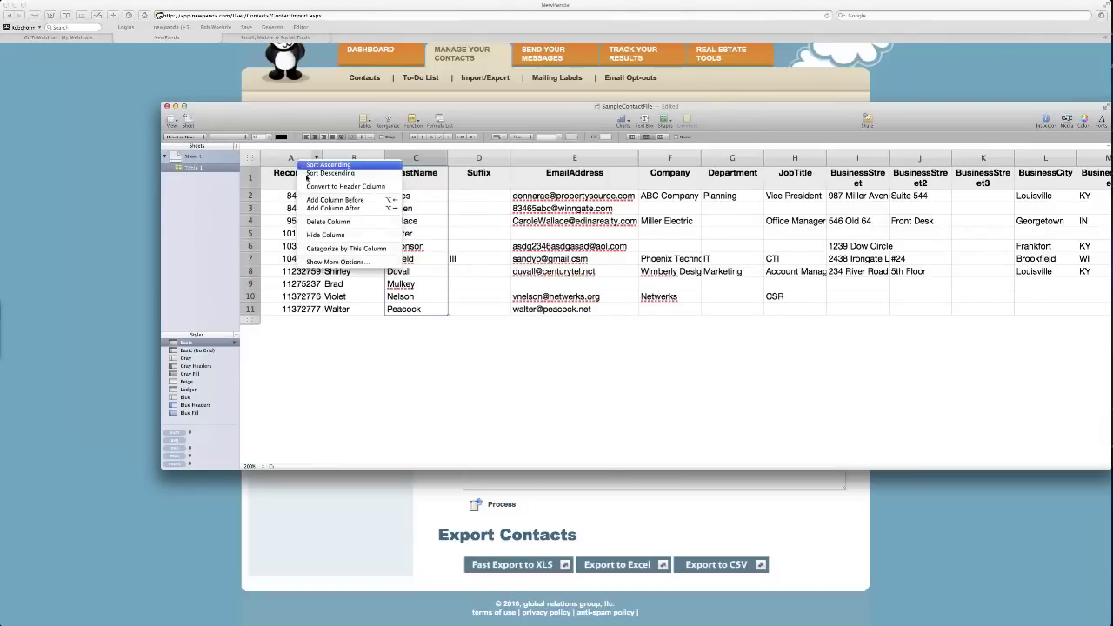
{"action": "left_click", "coordinate": [335, 222]}
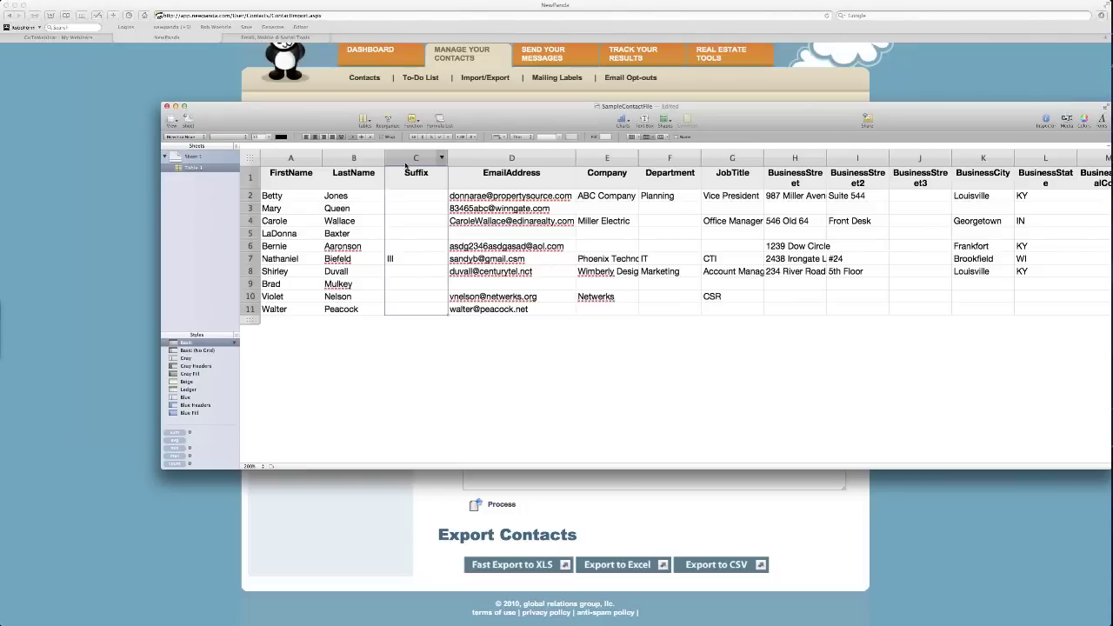
{"action": "right_click", "coordinate": [406, 166]}
{"action": "left_click", "coordinate": [423, 213]}
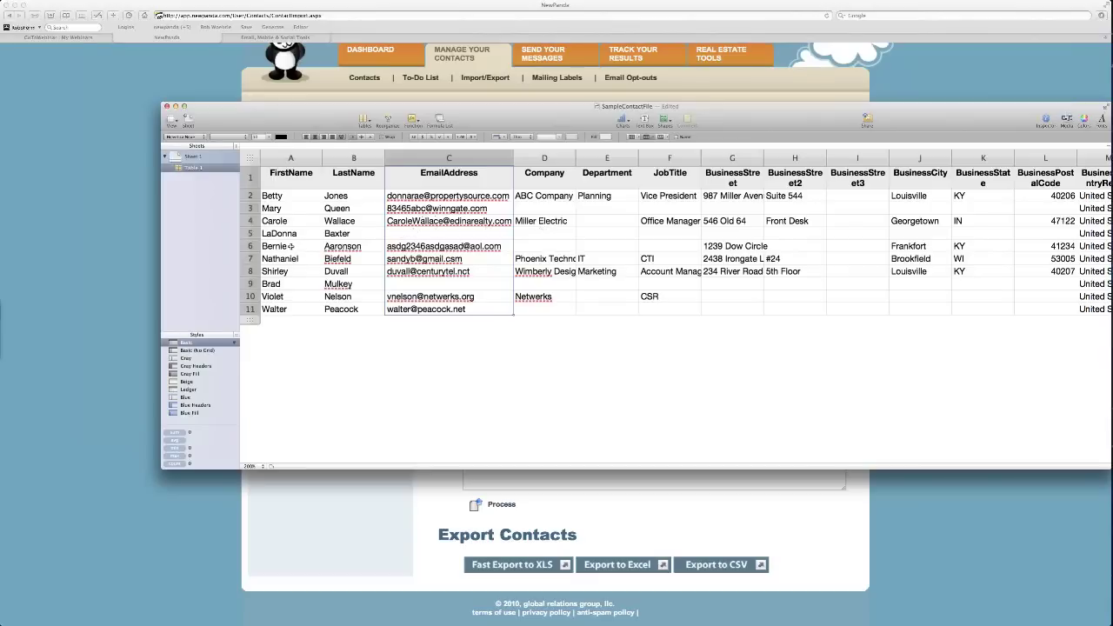
{"action": "left_click_drag", "start_coordinate": [287, 195], "coordinate": [418, 303]}
{"action": "key", "text": "super+c"}
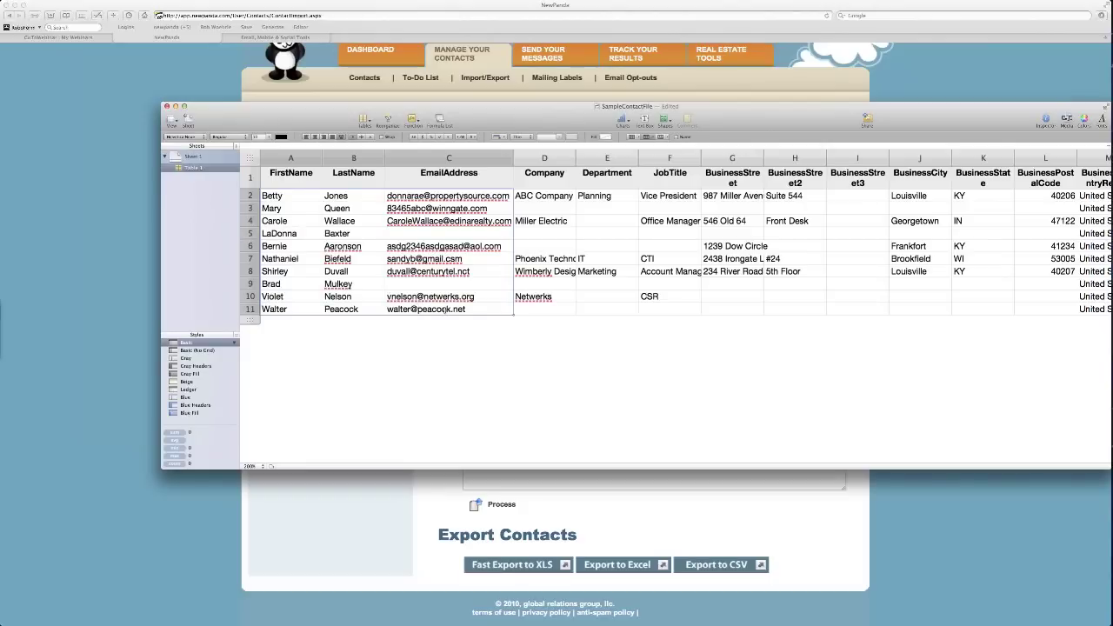
Paste the ten copied spreadsheet rows into the NewPanda paste box below the sample lines.
{"action": "left_click", "coordinate": [498, 488]}
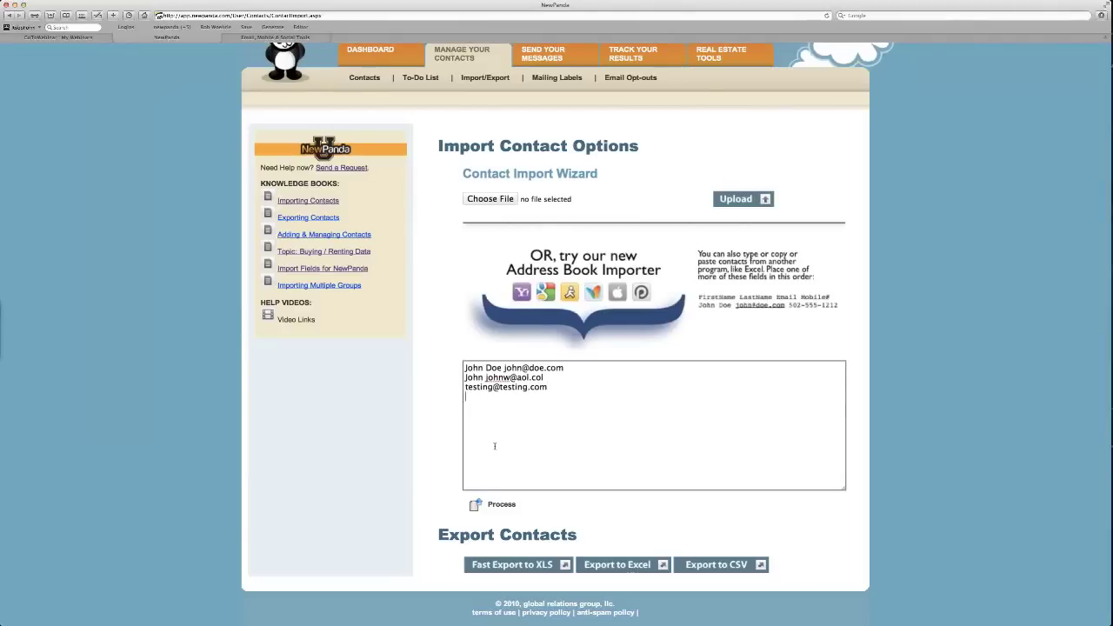
{"action": "key", "text": "super+v"}
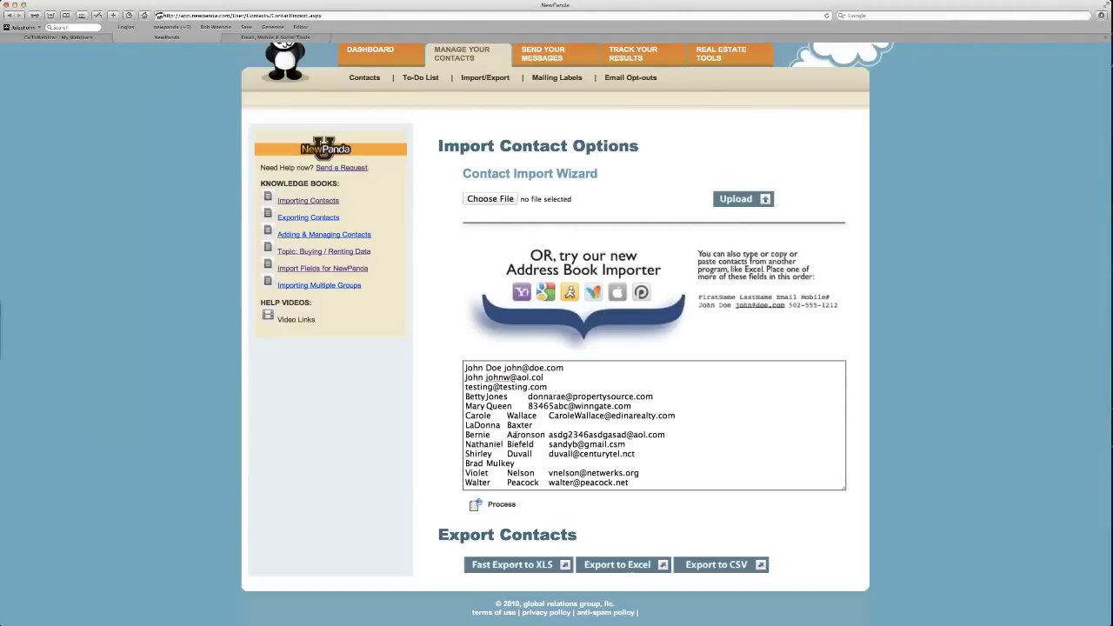
{"action": "scroll", "coordinate": [770, 520], "scroll_direction": "down", "scroll_amount": 1}
Choose Gmail as the source in the Address Book Importer.
{"action": "left_click", "coordinate": [569, 292]}
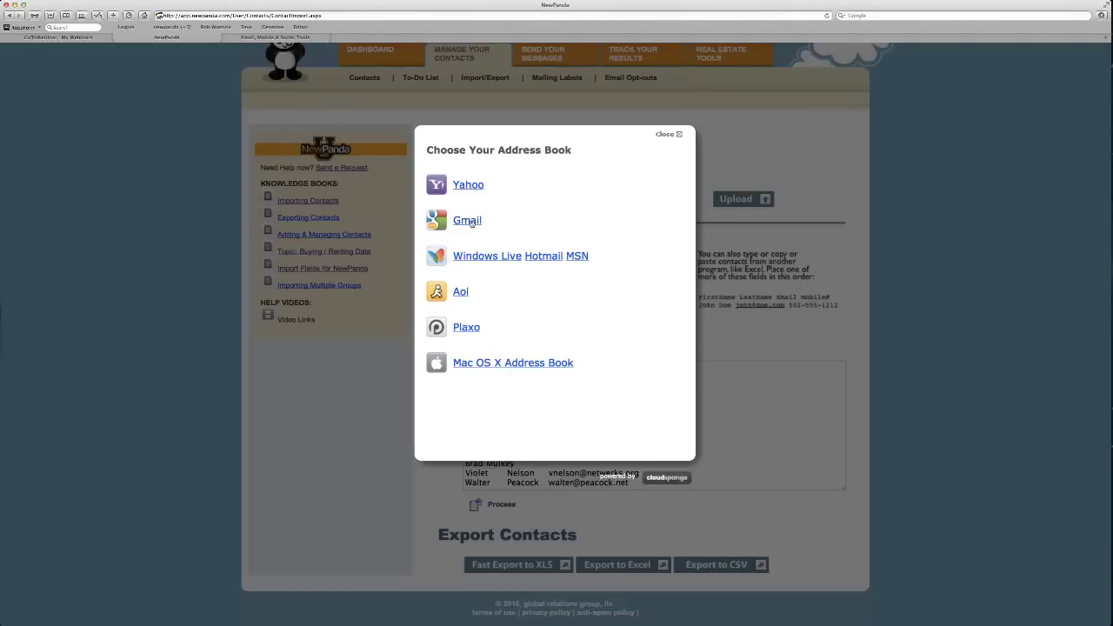
{"action": "left_click", "coordinate": [468, 223]}
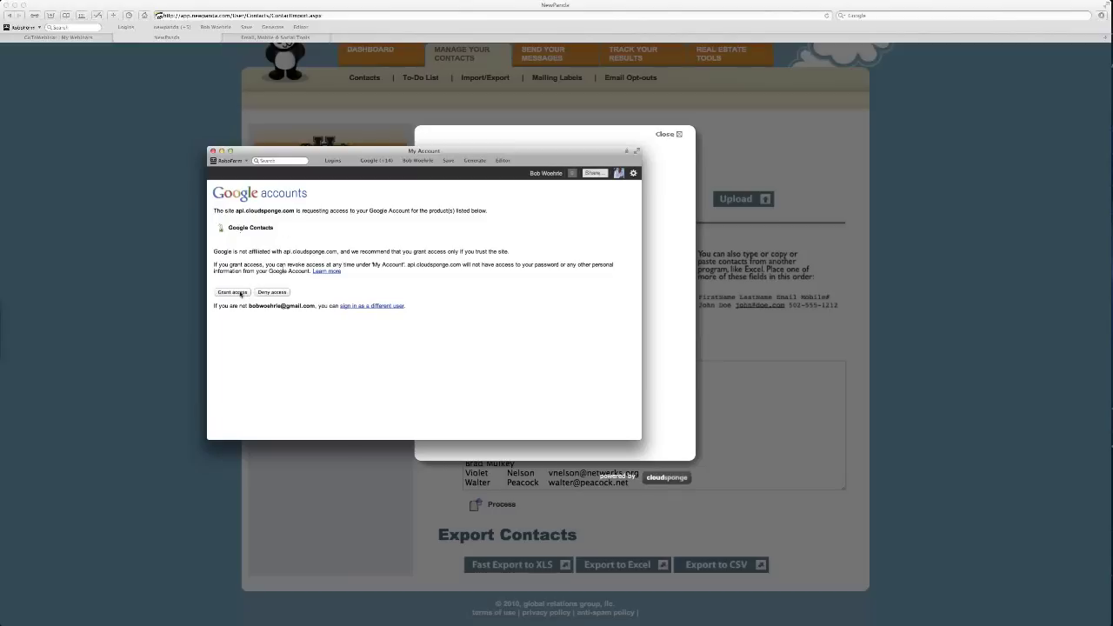
Grant access to Google Contacts and switch one contact to its second e-mail address.
{"action": "left_click", "coordinate": [241, 293]}
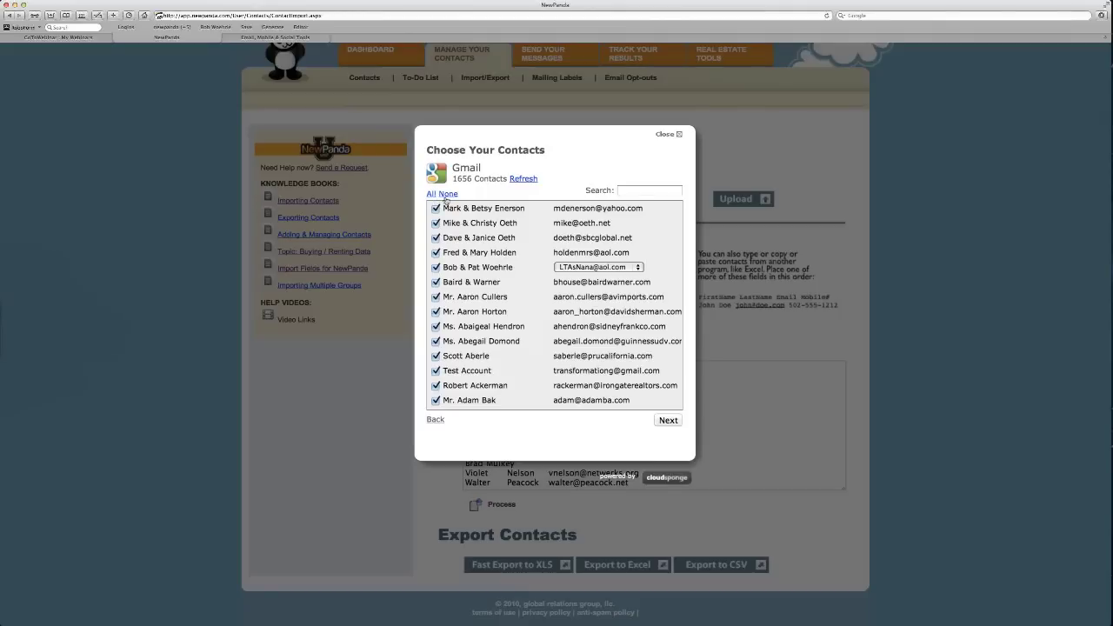
{"action": "left_click", "coordinate": [638, 269]}
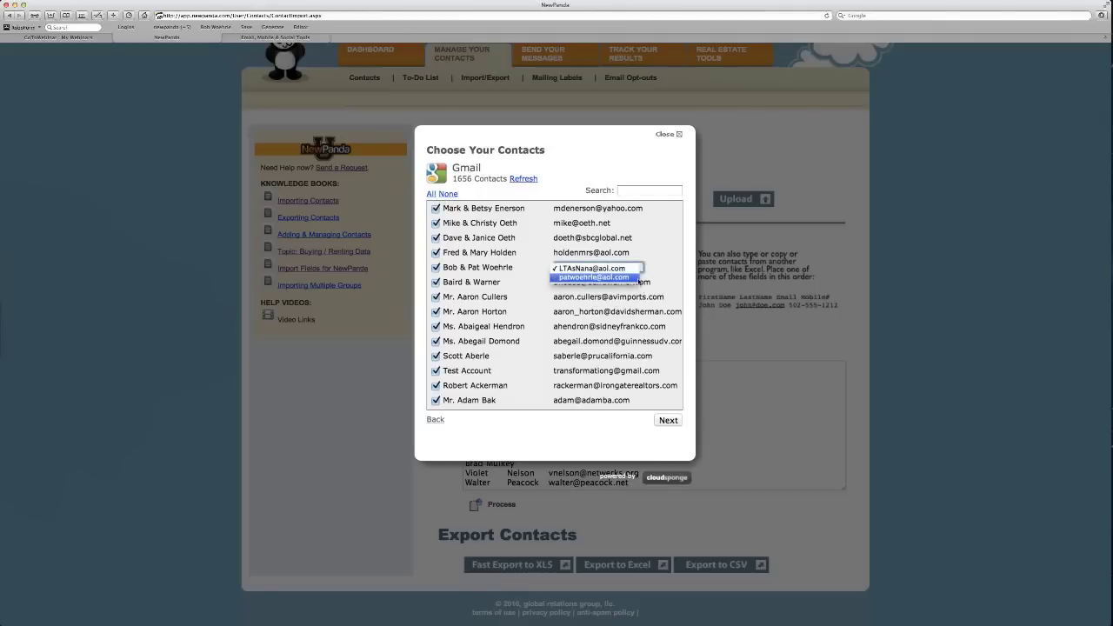
{"action": "left_click", "coordinate": [626, 279]}
{"action": "scroll", "coordinate": [626, 278], "scroll_direction": "down", "scroll_amount": 5}
{"action": "scroll", "coordinate": [625, 278], "scroll_direction": "down", "scroll_amount": 10}
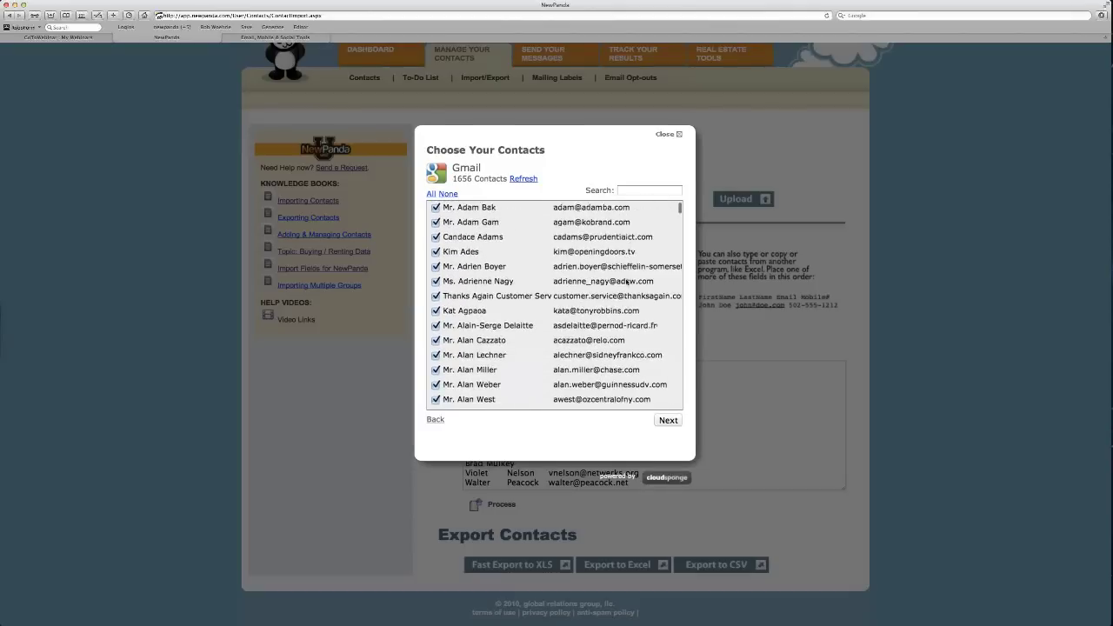
{"action": "scroll", "coordinate": [626, 278], "scroll_direction": "down", "scroll_amount": 15}
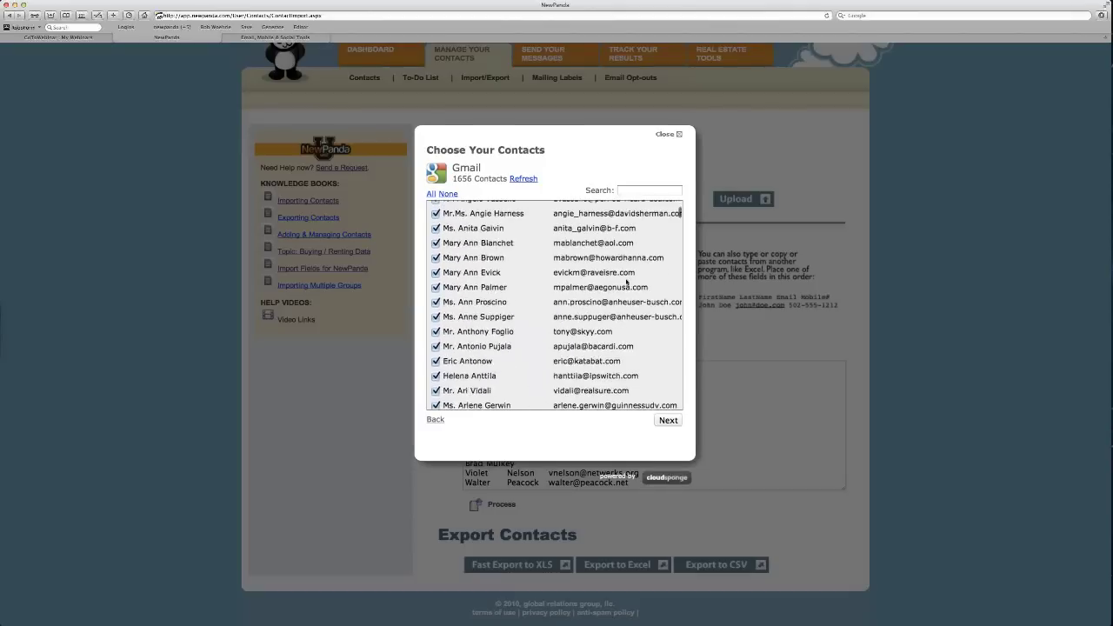
{"action": "scroll", "coordinate": [625, 278], "scroll_direction": "down", "scroll_amount": 15}
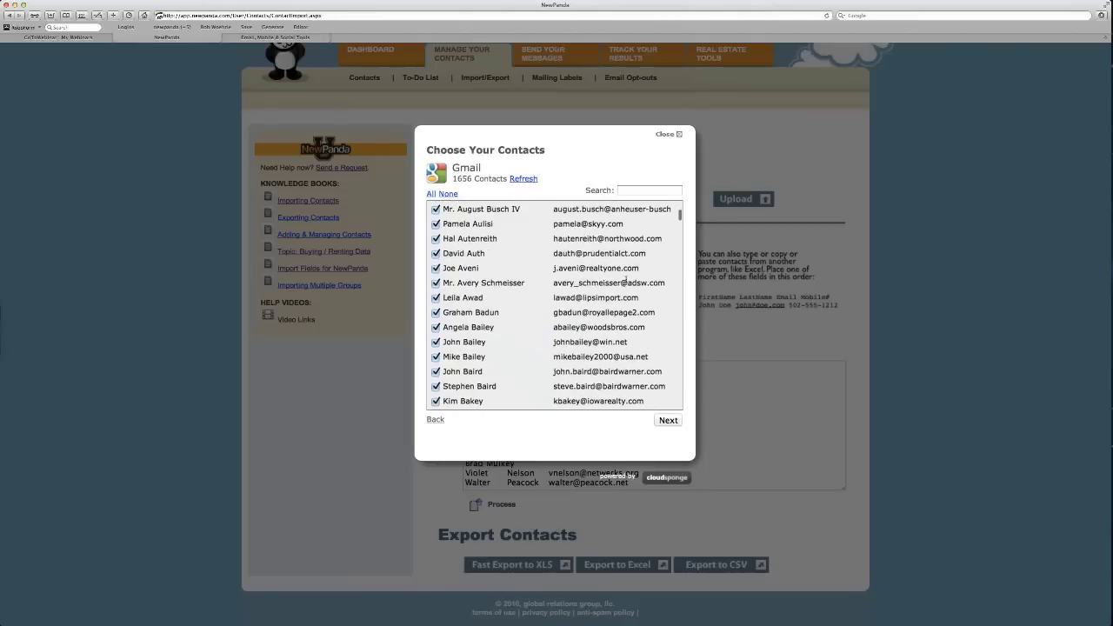
{"action": "scroll", "coordinate": [626, 278], "scroll_direction": "up", "scroll_amount": 4}
{"action": "left_click", "coordinate": [627, 274]}
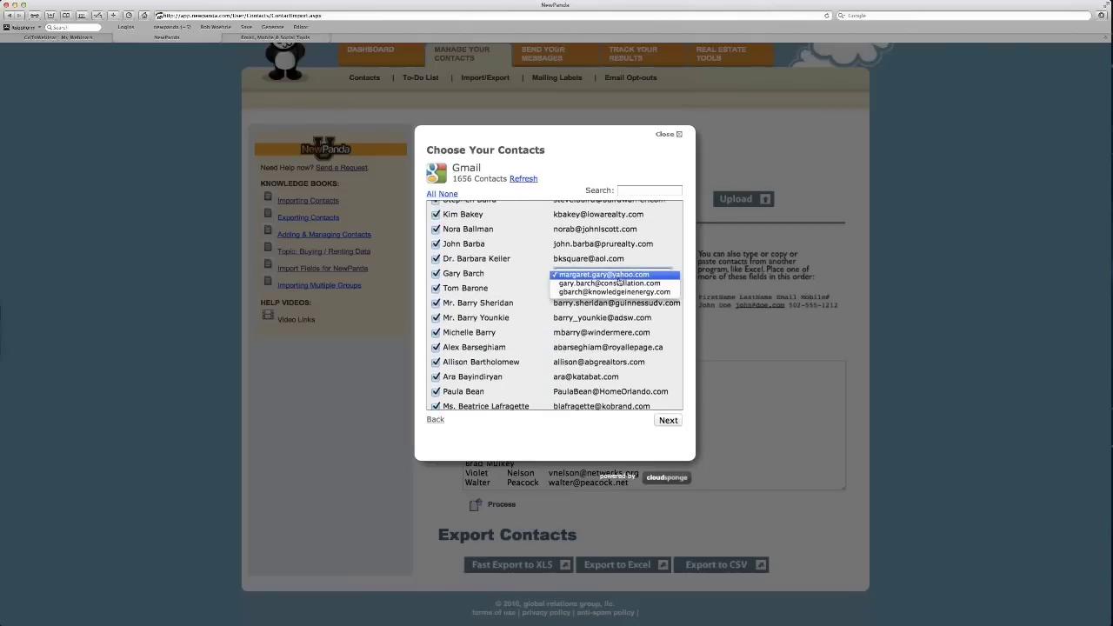
{"action": "left_click", "coordinate": [618, 283]}
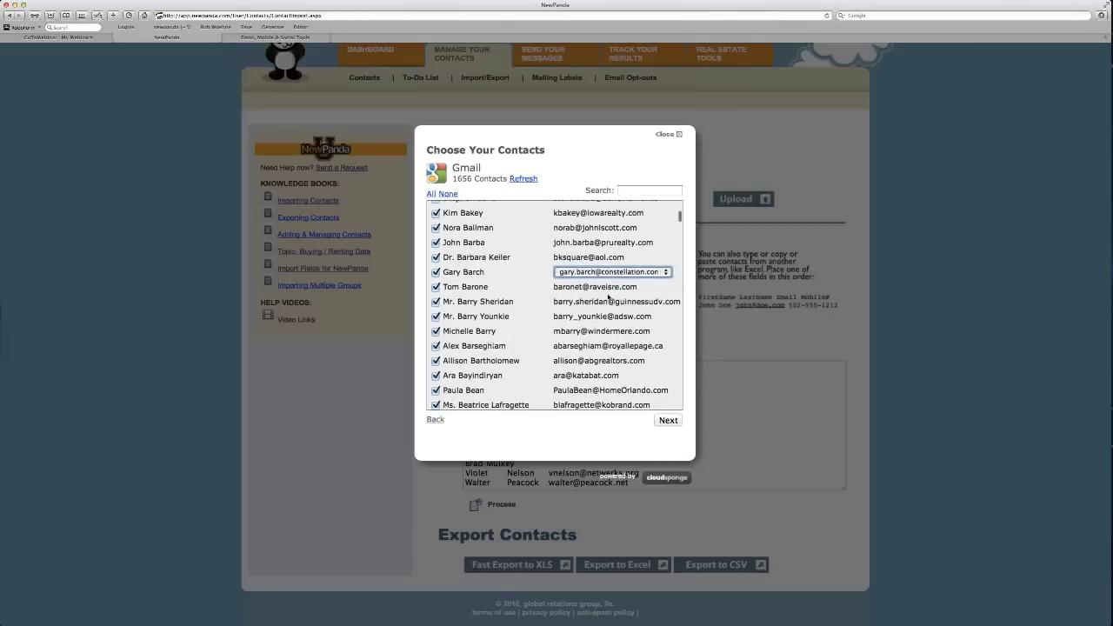
Untick all contacts, tick only the chosen ones, and send them to the paste box.
{"action": "scroll", "coordinate": [608, 297], "scroll_direction": "down", "scroll_amount": 10}
{"action": "scroll", "coordinate": [608, 297], "scroll_direction": "down", "scroll_amount": 10}
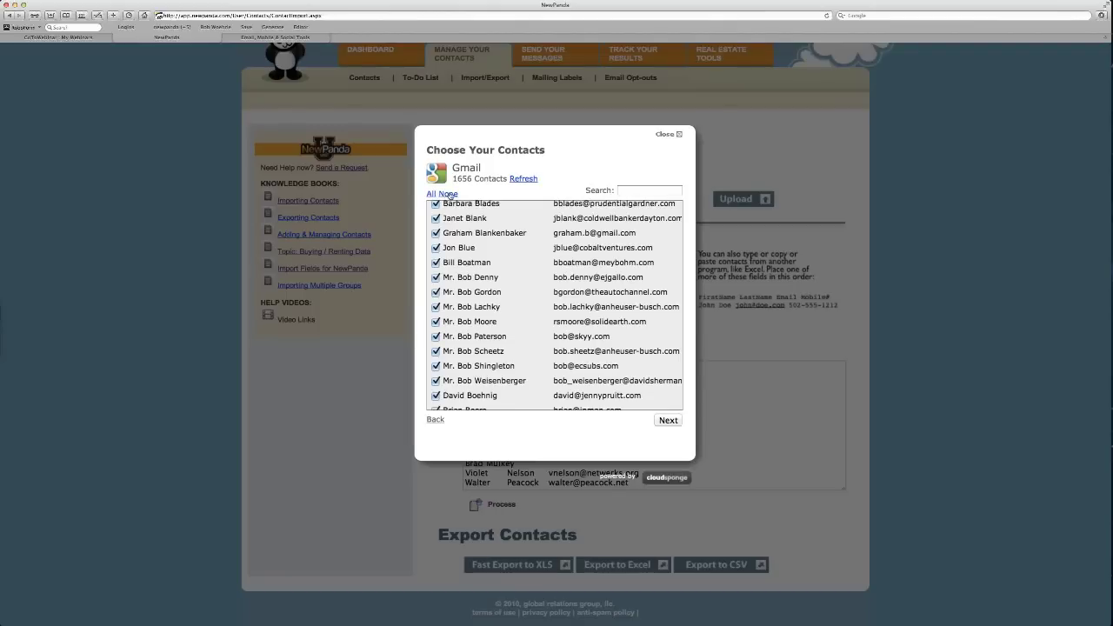
{"action": "left_click", "coordinate": [451, 195]}
{"action": "scroll", "coordinate": [484, 209], "scroll_direction": "up", "scroll_amount": 10}
{"action": "scroll", "coordinate": [484, 212], "scroll_direction": "up", "scroll_amount": 10}
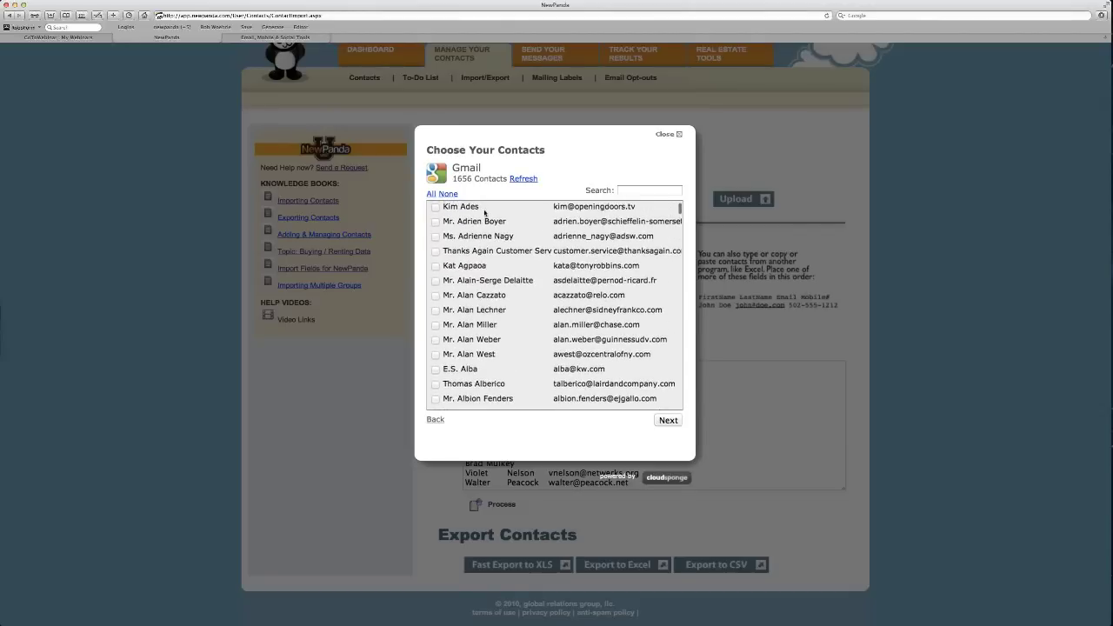
{"action": "scroll", "coordinate": [484, 209], "scroll_direction": "up", "scroll_amount": 2}
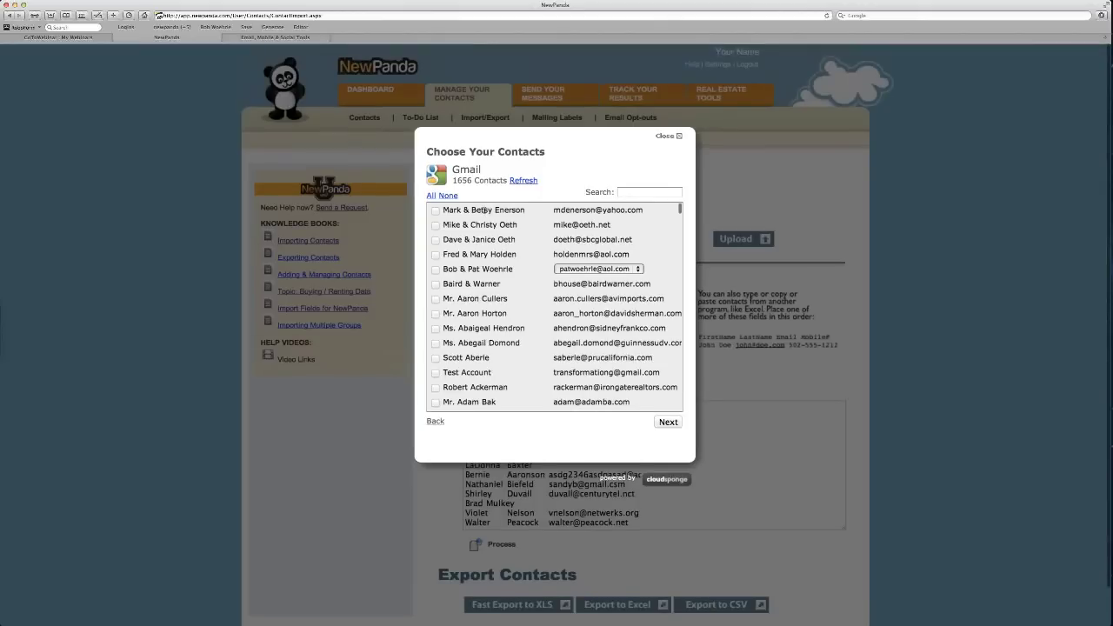
{"action": "left_click", "coordinate": [435, 358]}
{"action": "scroll", "coordinate": [513, 358], "scroll_direction": "down", "scroll_amount": 3}
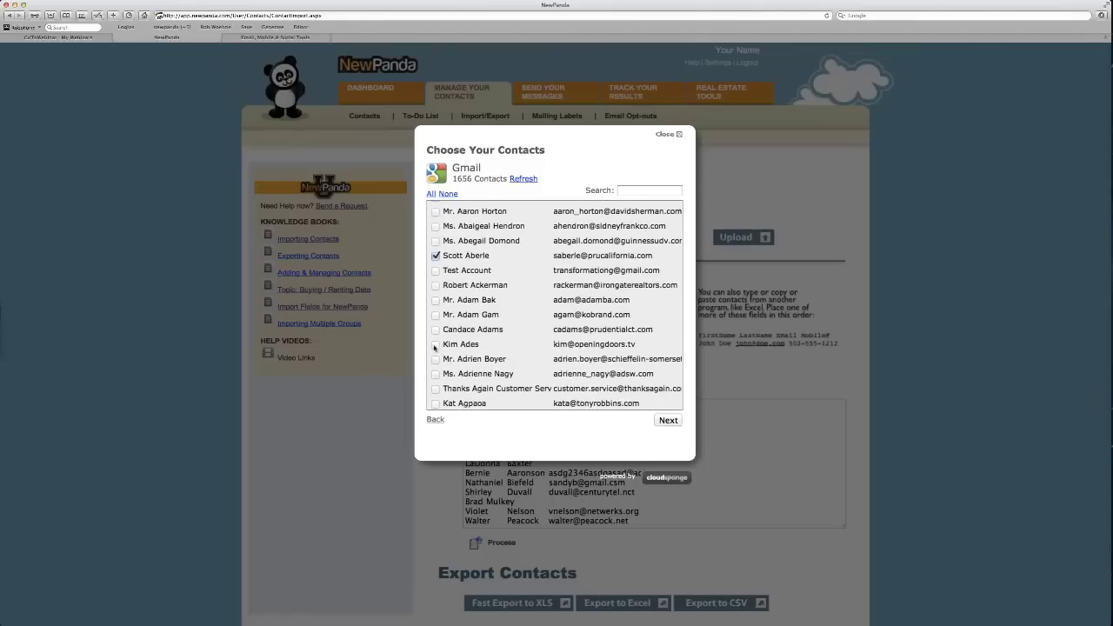
{"action": "left_click", "coordinate": [436, 345]}
{"action": "scroll", "coordinate": [527, 351], "scroll_direction": "down", "scroll_amount": 3}
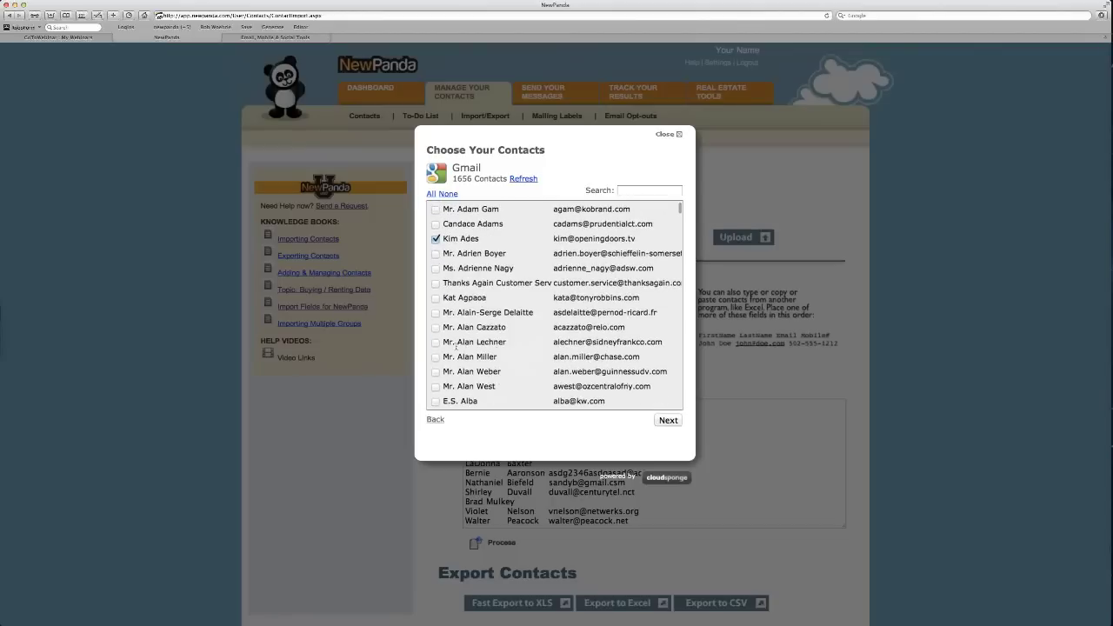
{"action": "scroll", "coordinate": [503, 368], "scroll_direction": "down", "scroll_amount": 1}
{"action": "scroll", "coordinate": [503, 368], "scroll_direction": "down", "scroll_amount": 3}
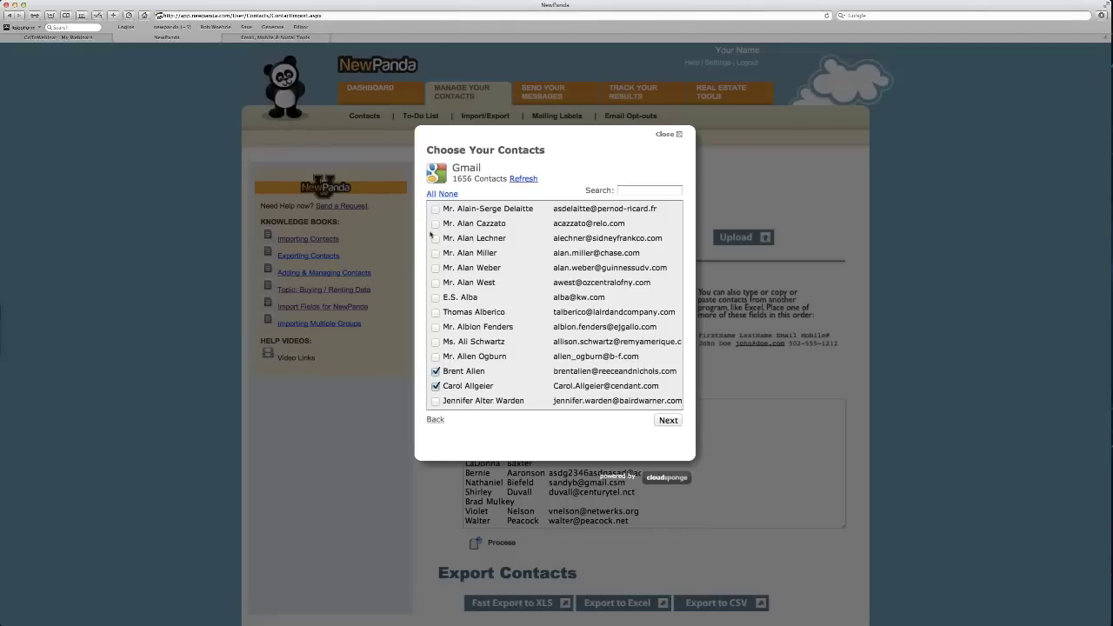
{"action": "left_click", "coordinate": [668, 422]}
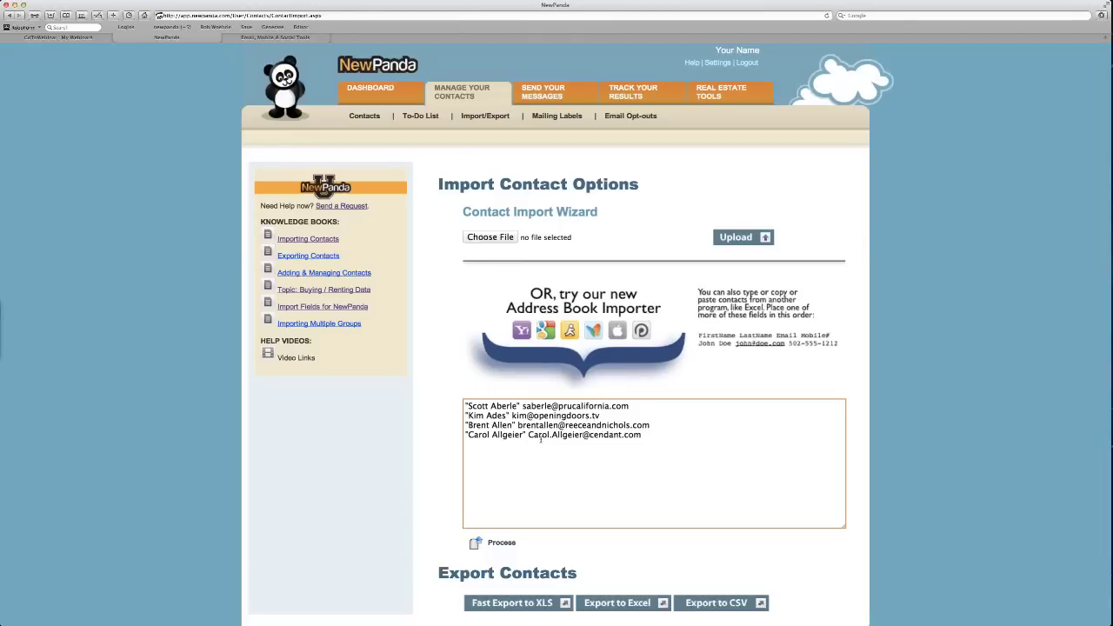
{"action": "left_click", "coordinate": [545, 378]}
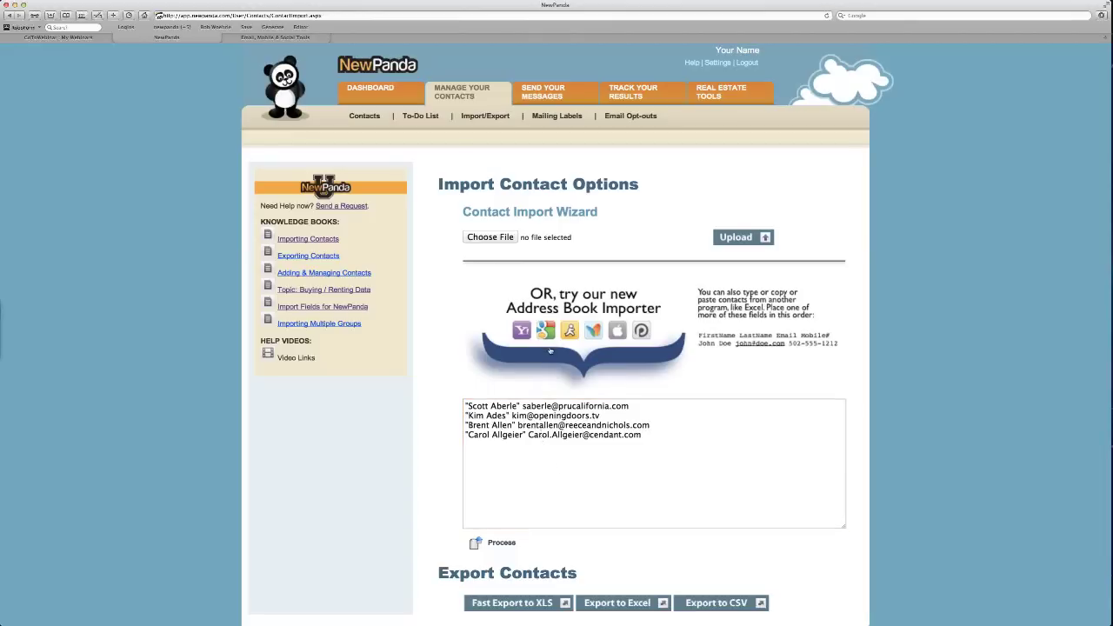
{"action": "left_click", "coordinate": [615, 338]}
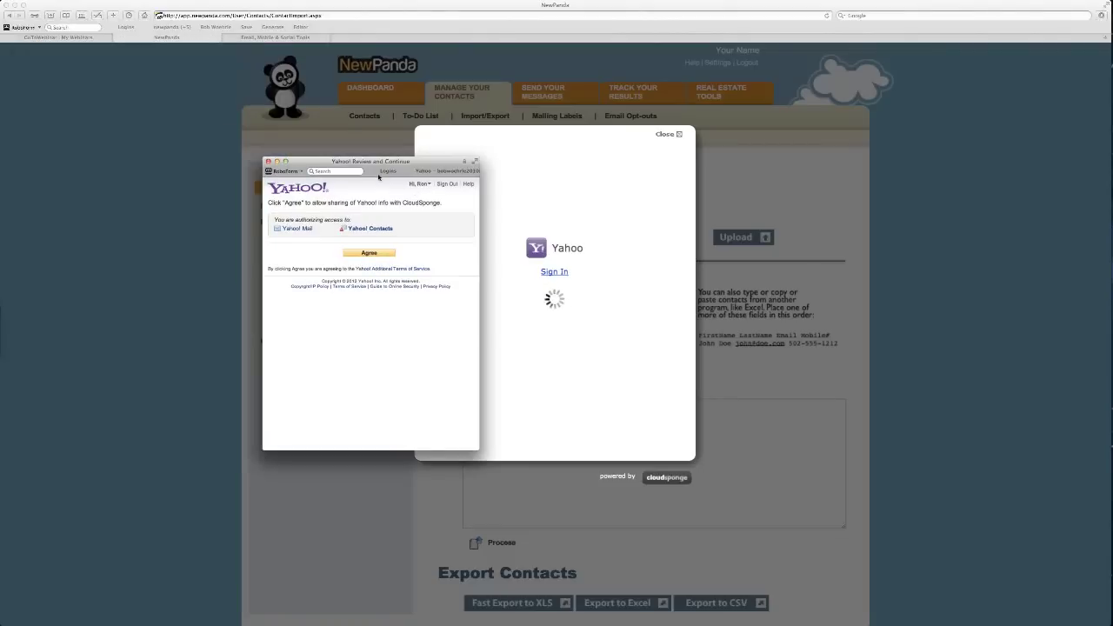
{"action": "left_click_drag", "start_coordinate": [378, 177], "coordinate": [423, 187]}
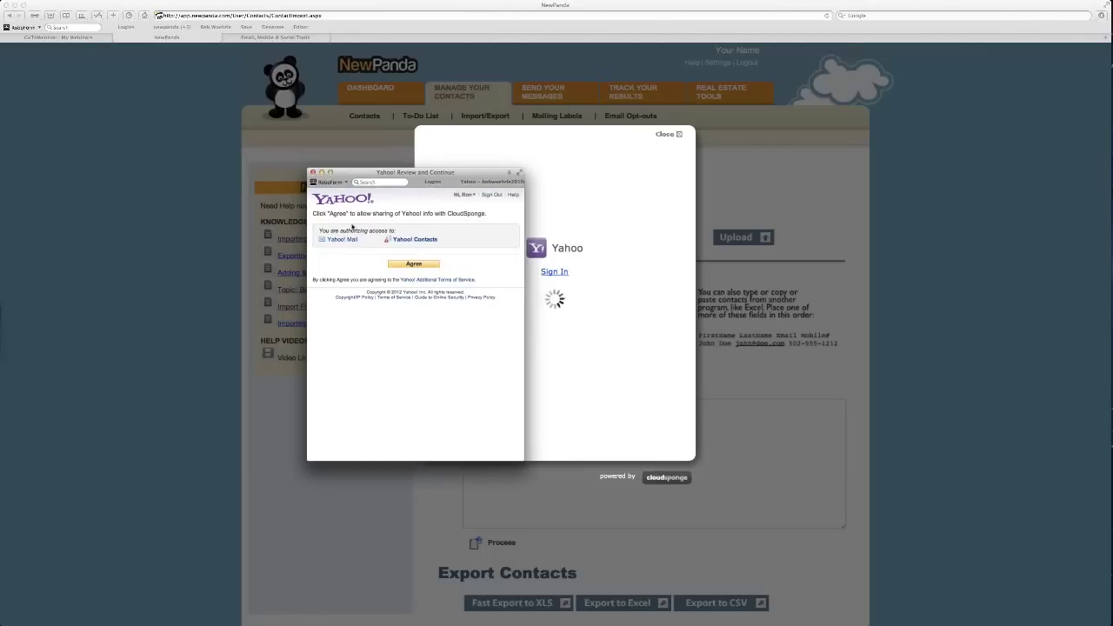
{"action": "mouse_move", "coordinate": [342, 243]}
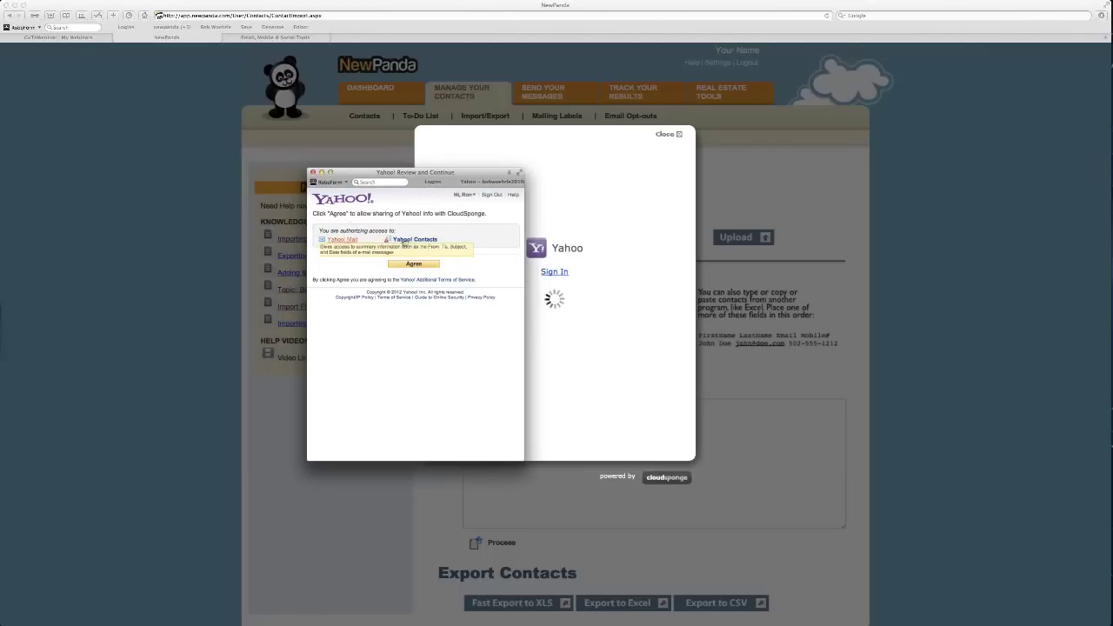
{"action": "left_click", "coordinate": [407, 264]}
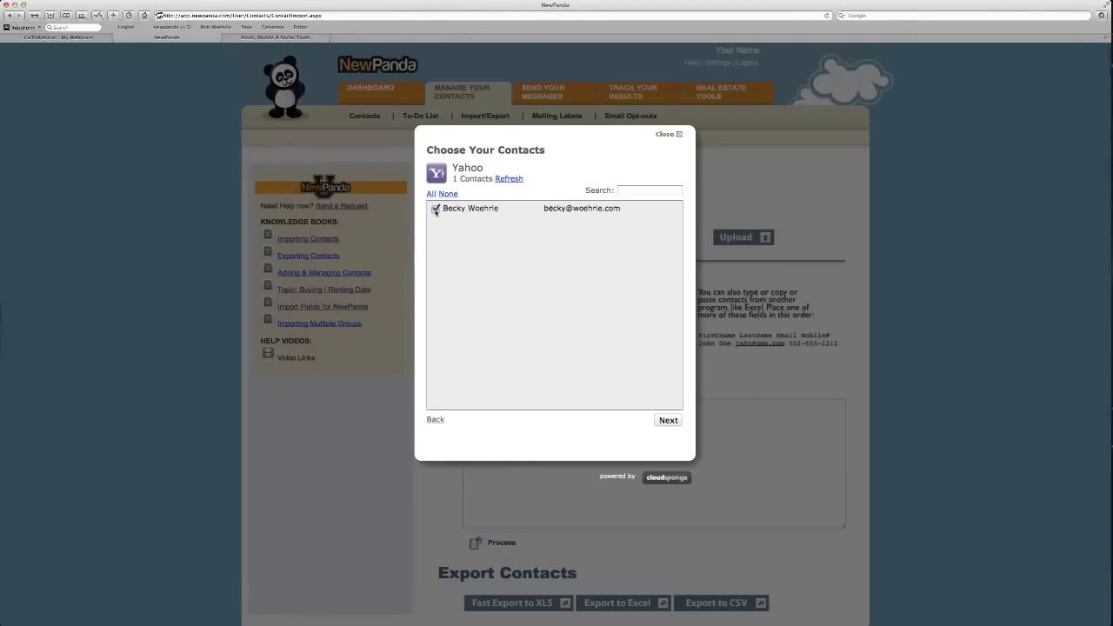
{"action": "left_click", "coordinate": [436, 210]}
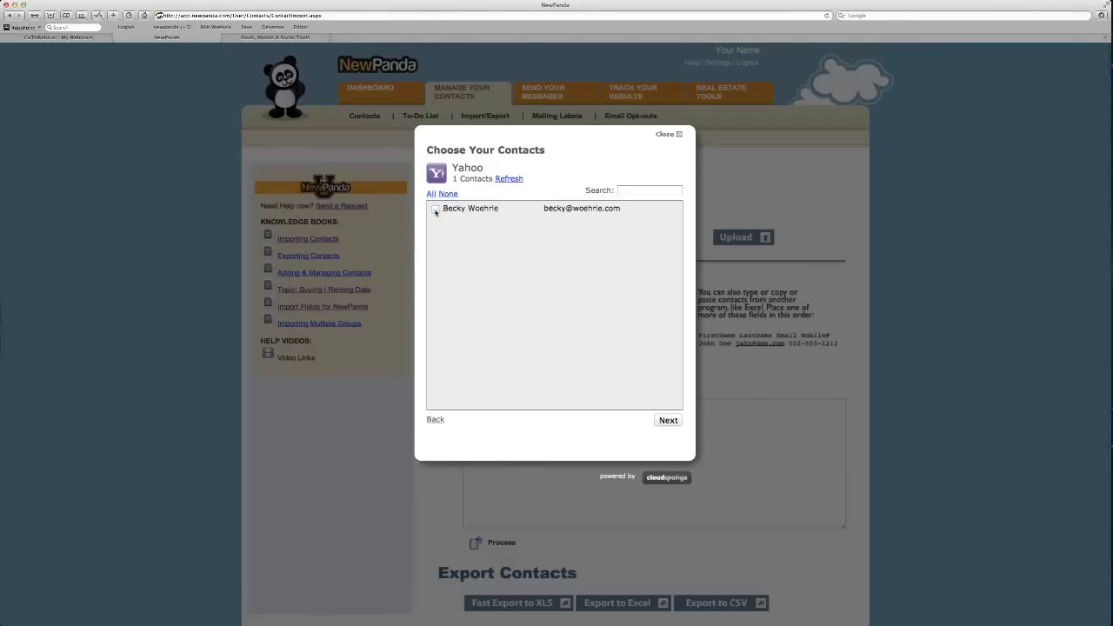
{"action": "left_click", "coordinate": [431, 419]}
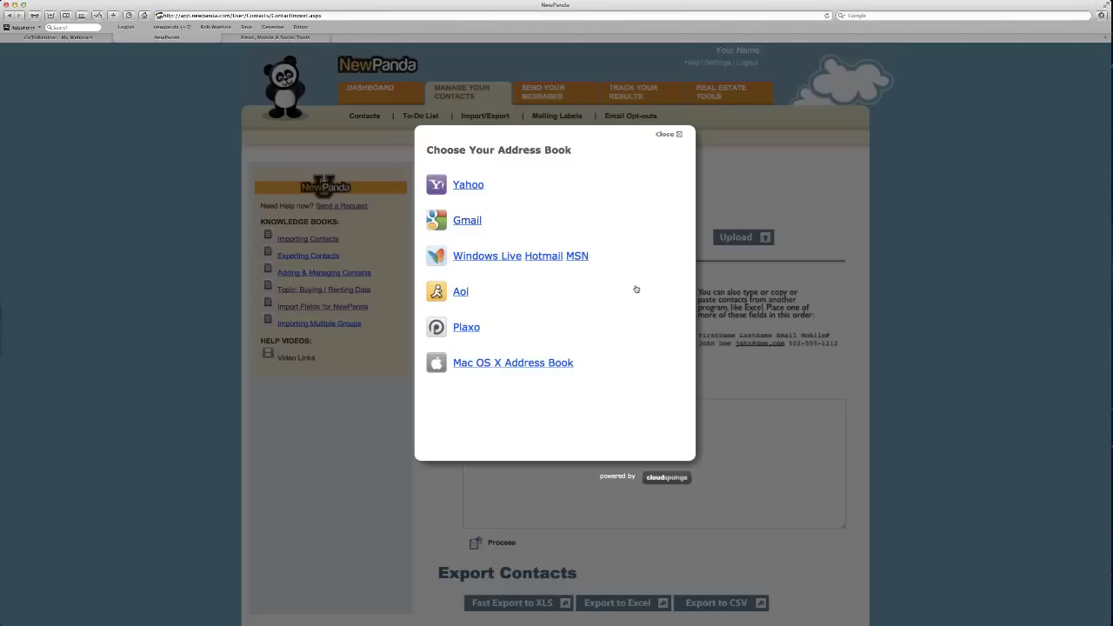
{"action": "left_click", "coordinate": [667, 135]}
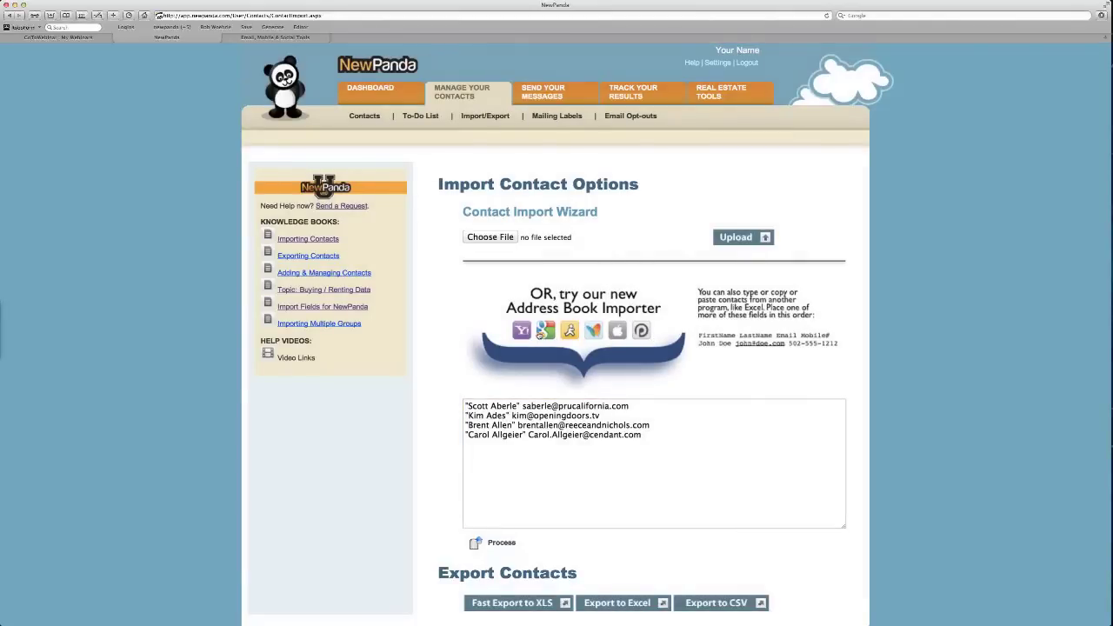
Add a phone number to the second contact's line, process the import, then select that contact's surname.
{"action": "left_click", "coordinate": [607, 433]}
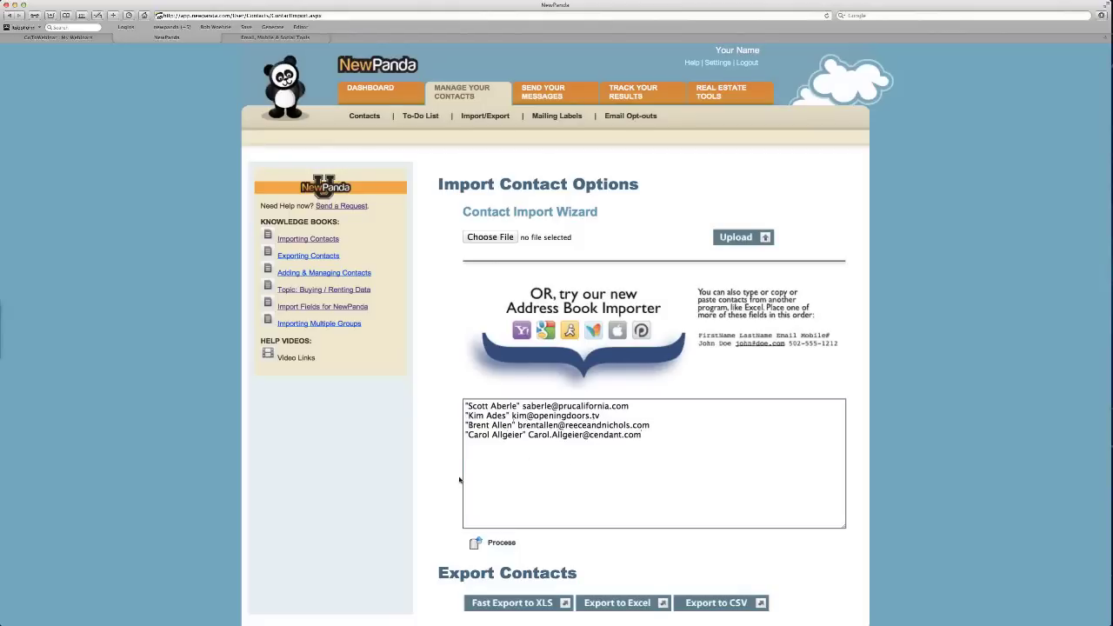
{"action": "scroll", "coordinate": [459, 478], "scroll_direction": "down", "scroll_amount": 1}
{"action": "scroll", "coordinate": [459, 479], "scroll_direction": "down", "scroll_amount": 2}
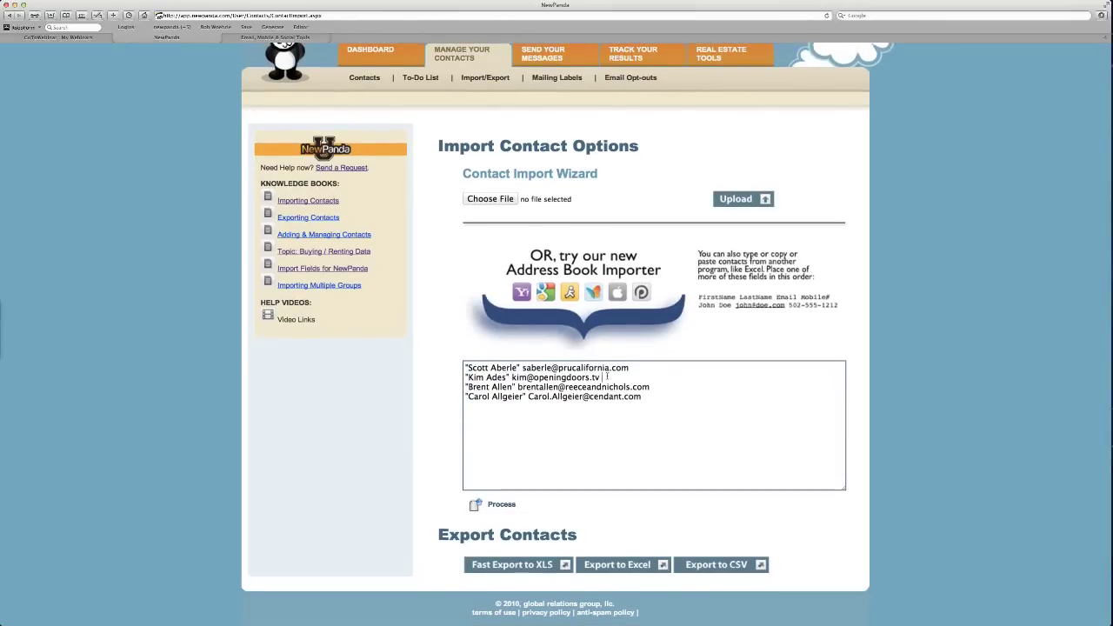
{"action": "type", "text": "555-5"}
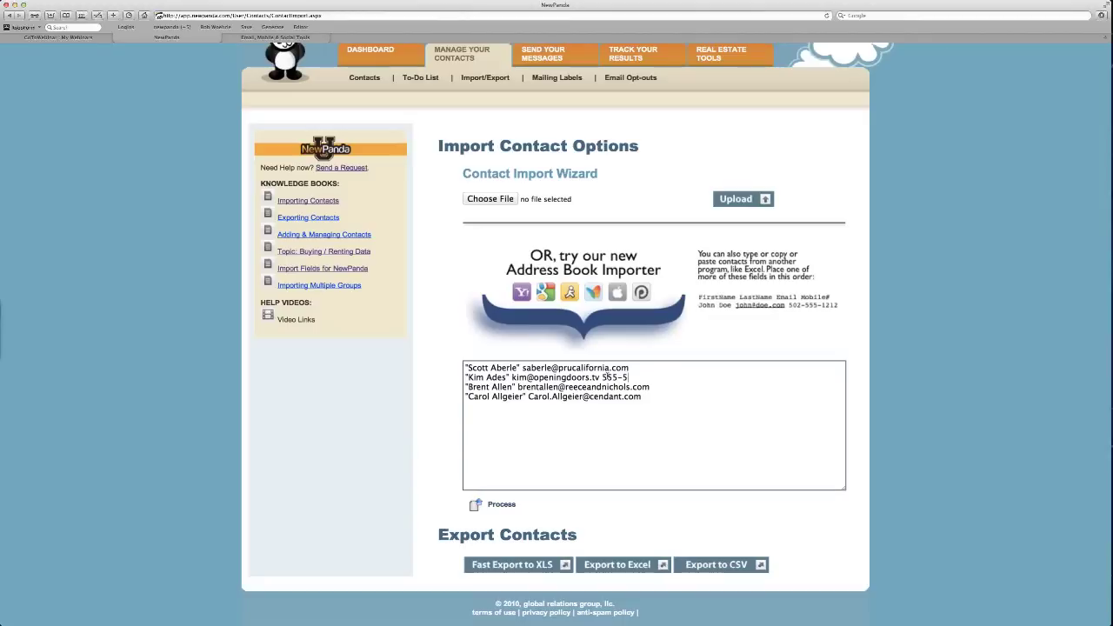
{"action": "type", "text": "55-1212"}
{"action": "left_click", "coordinate": [494, 504]}
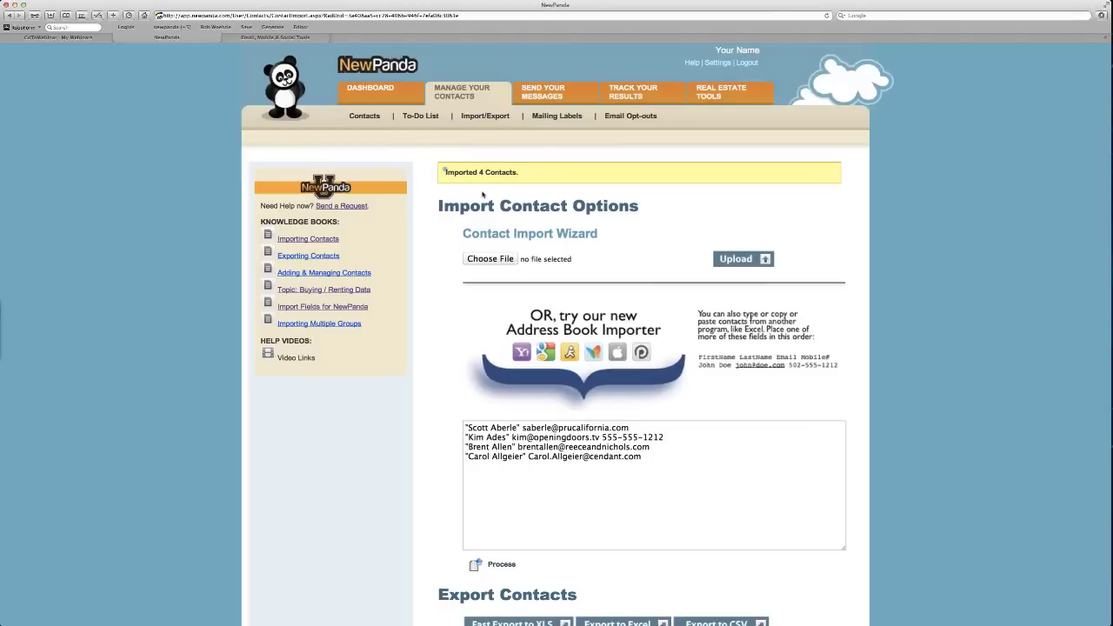
{"action": "left_click", "coordinate": [521, 427]}
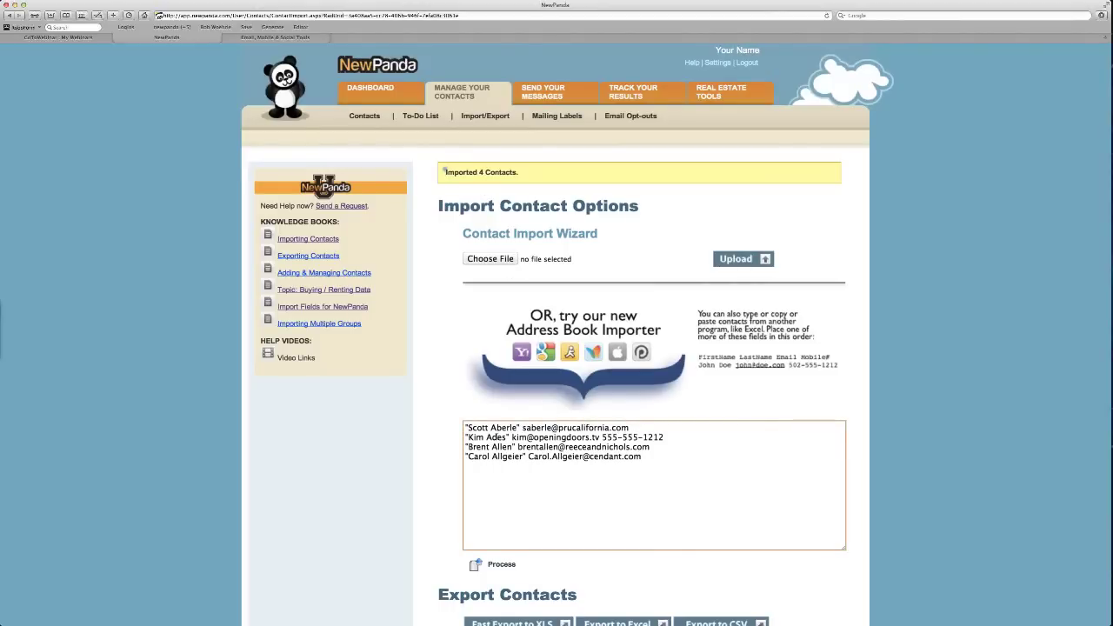
{"action": "double_click", "coordinate": [496, 437]}
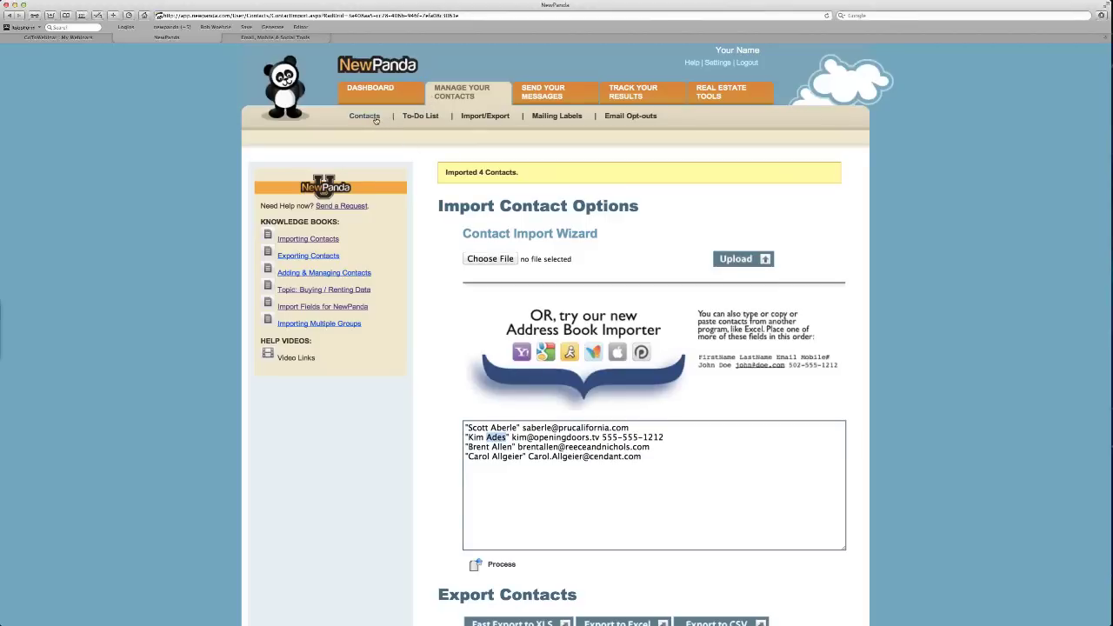
Search the contact list for the imported contact's surname, then clear the search.
{"action": "left_click", "coordinate": [376, 120]}
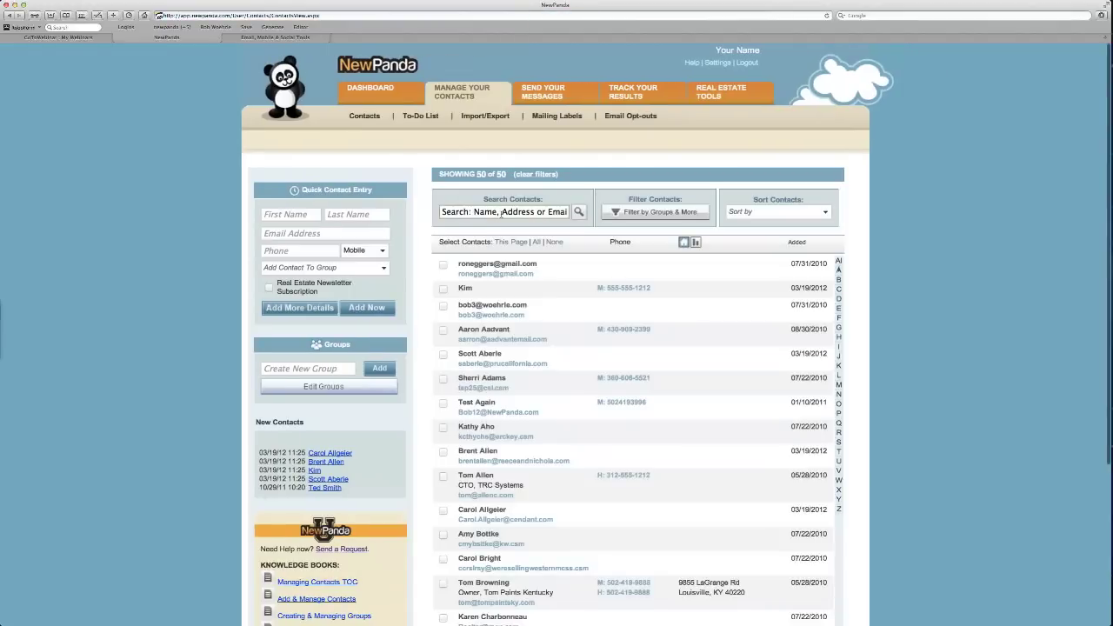
{"action": "left_click", "coordinate": [501, 213]}
{"action": "type", "text": "Ades"}
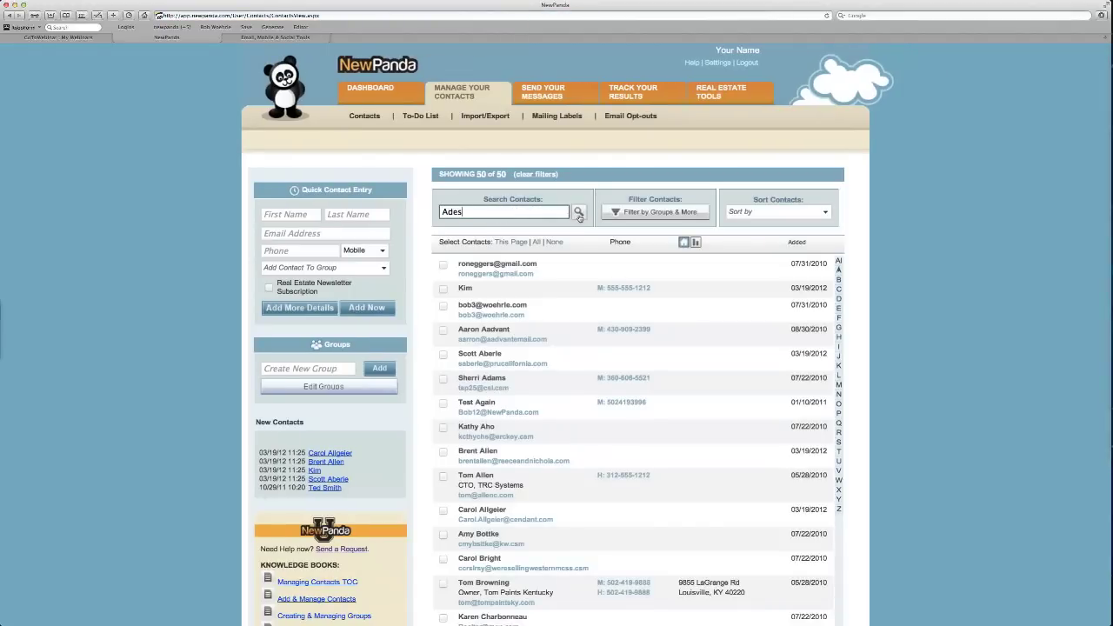
{"action": "left_click", "coordinate": [579, 214]}
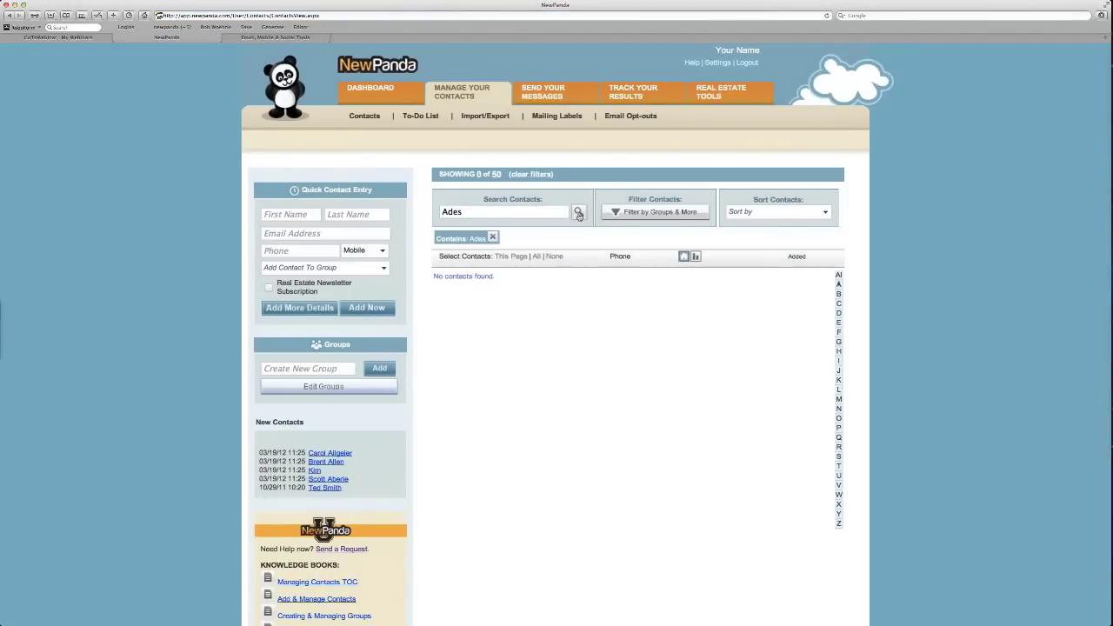
{"action": "left_click", "coordinate": [492, 237]}
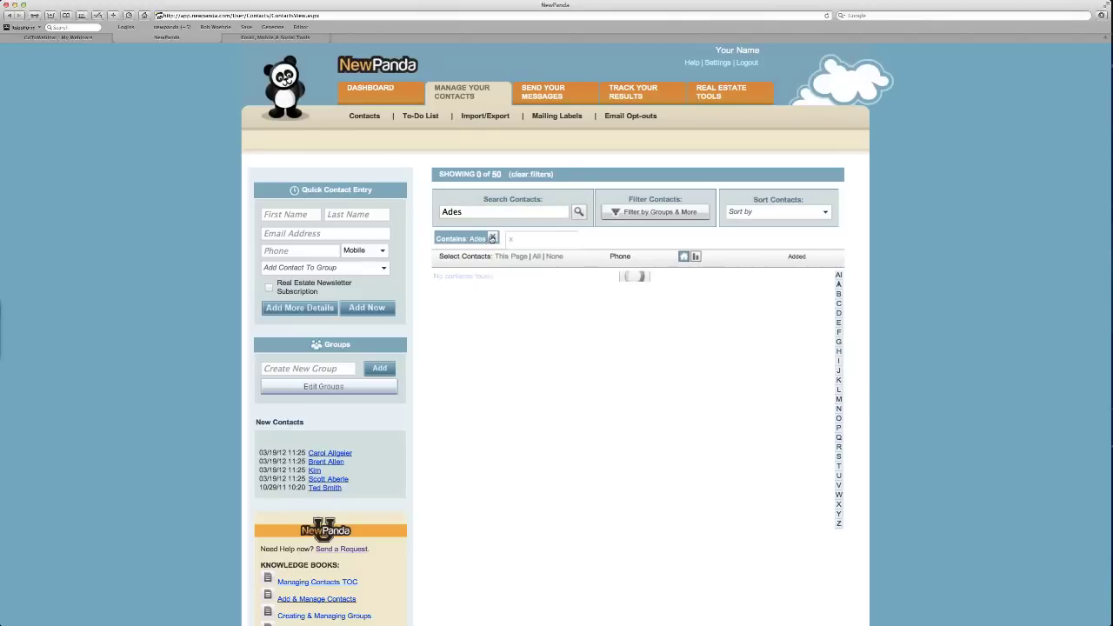
{"action": "left_click", "coordinate": [465, 211]}
{"action": "double_click", "coordinate": [464, 211]}
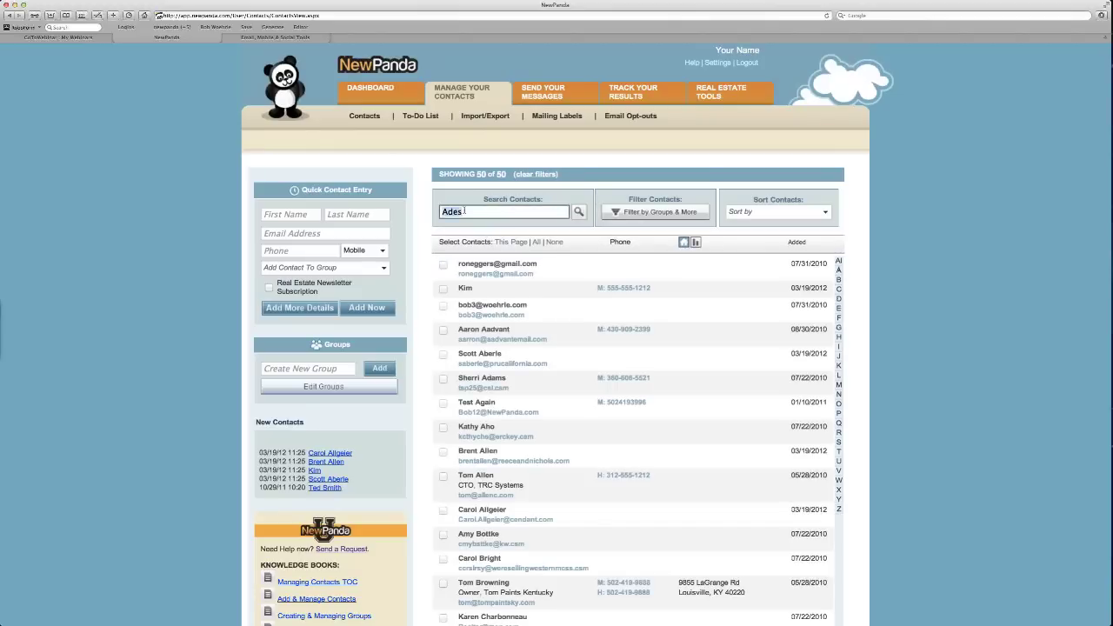
Filter the contacts to the Imported 03/19/2012 group, leaving 4 of 50 shown.
{"action": "left_click", "coordinate": [613, 215]}
{"action": "scroll", "coordinate": [664, 300], "scroll_direction": "down", "scroll_amount": 5}
{"action": "scroll", "coordinate": [664, 300], "scroll_direction": "down", "scroll_amount": 3}
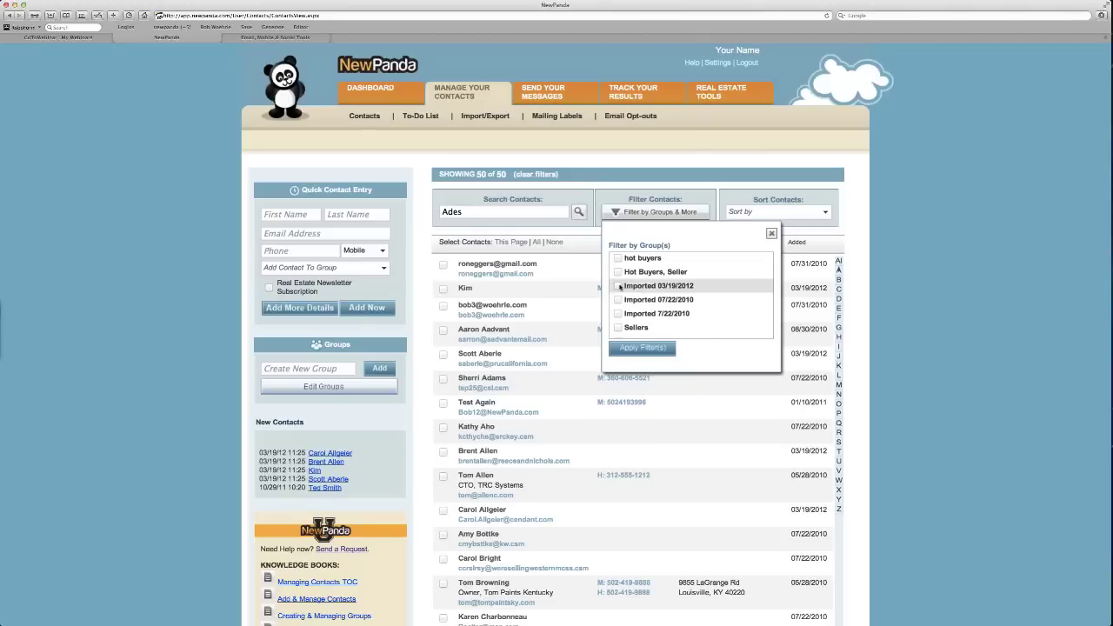
{"action": "left_click", "coordinate": [618, 286]}
{"action": "left_click", "coordinate": [637, 349]}
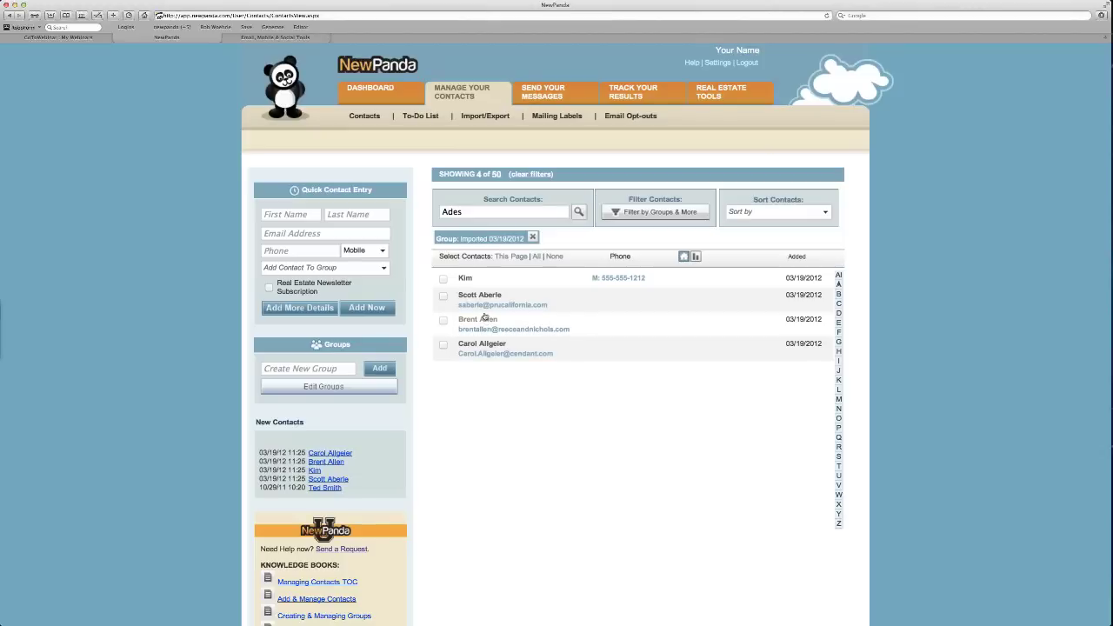
On the Import/Export page, pick SampleContactFile from the Webinar Week folder as the import file.
{"action": "left_click", "coordinate": [467, 117]}
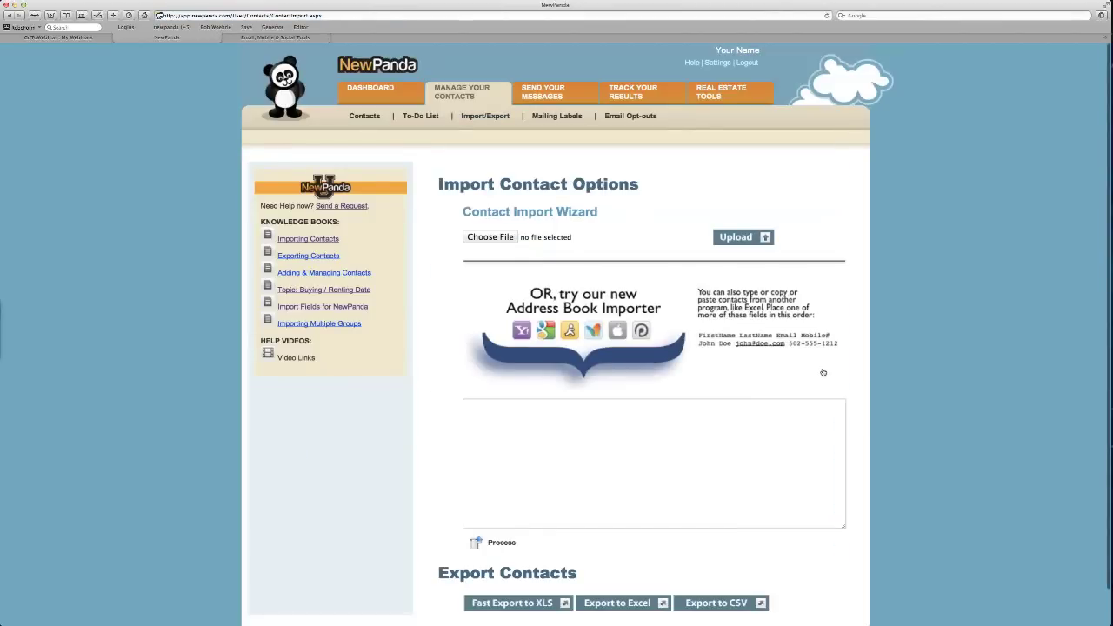
{"action": "left_click", "coordinate": [717, 423]}
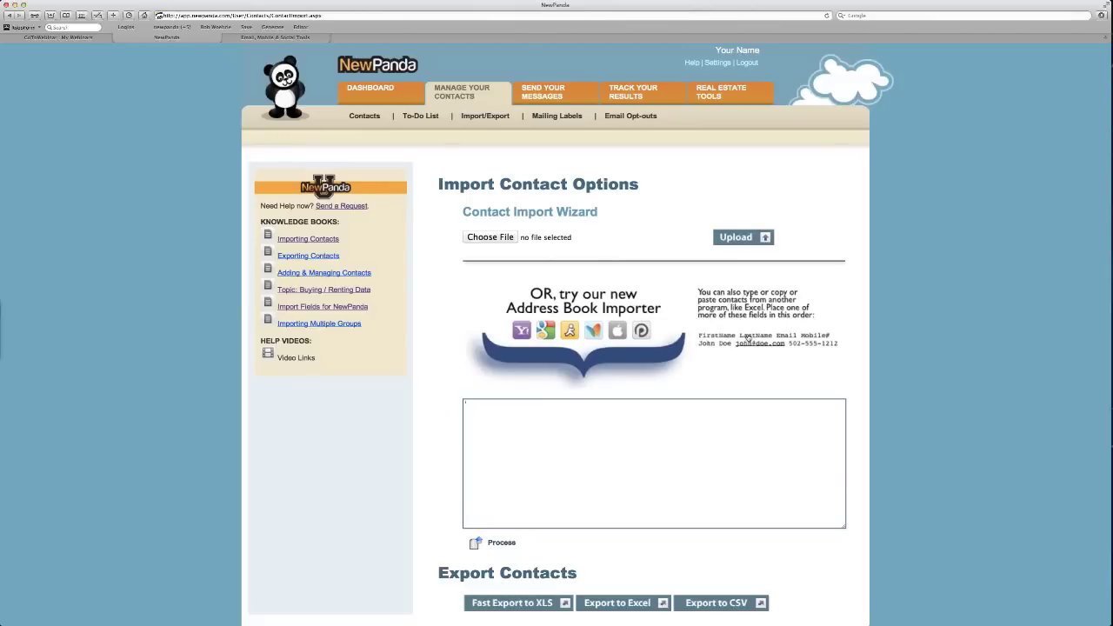
{"action": "scroll", "coordinate": [748, 339], "scroll_direction": "down", "scroll_amount": 2}
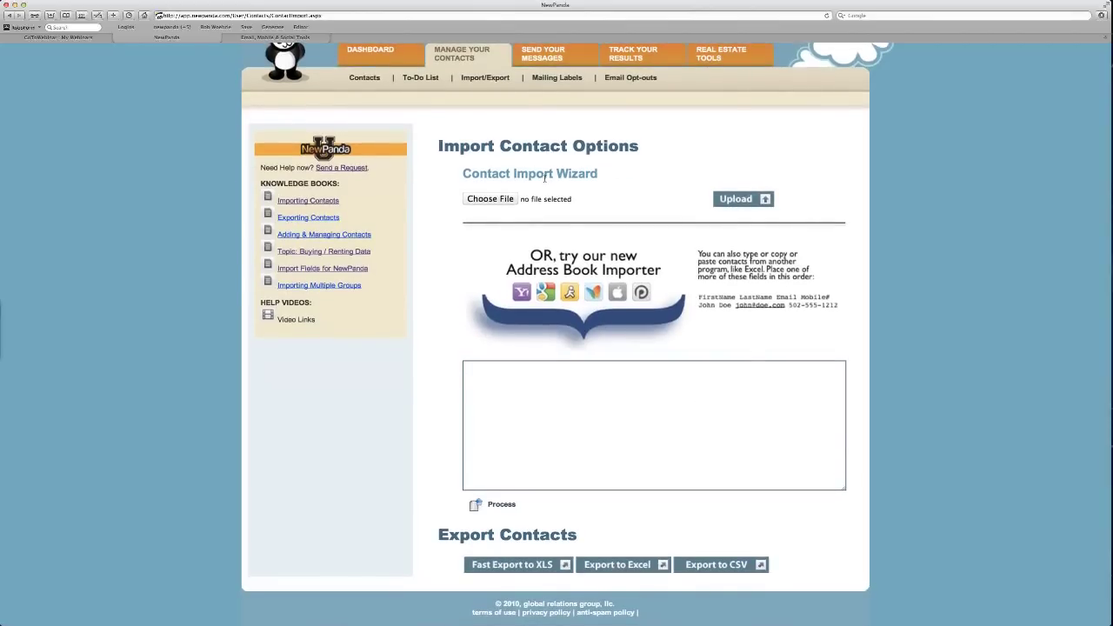
{"action": "left_click", "coordinate": [504, 200]}
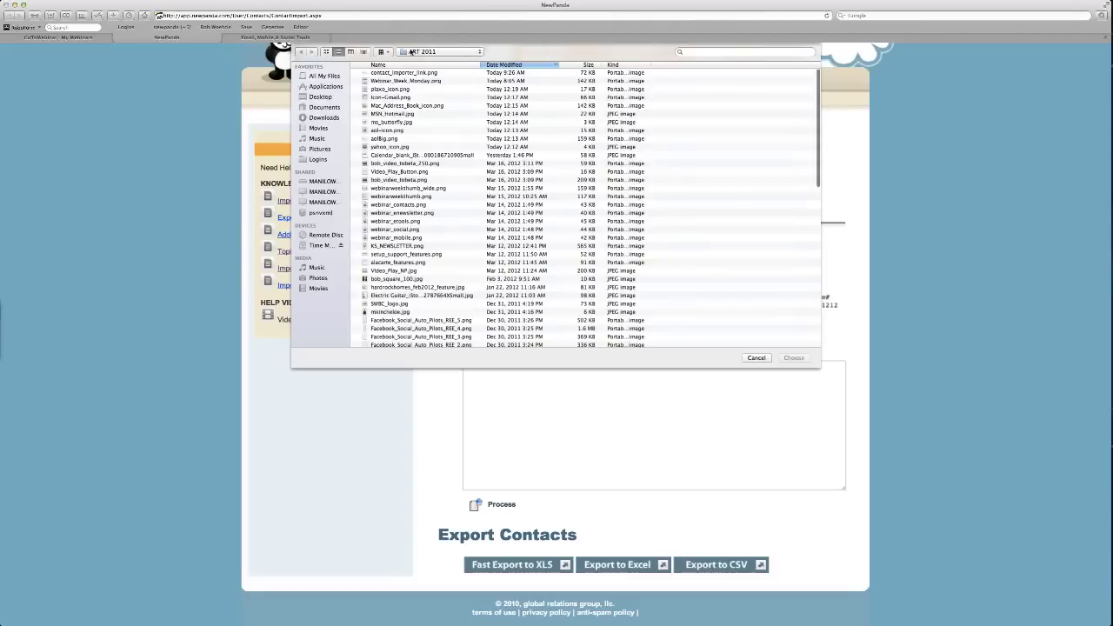
{"action": "left_click", "coordinate": [413, 52]}
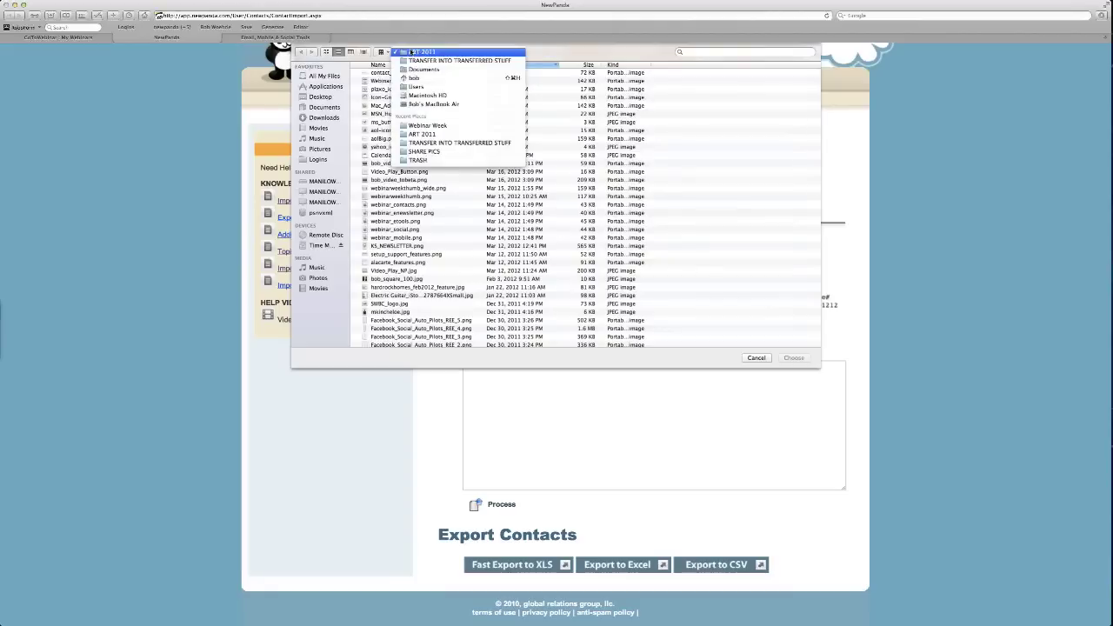
{"action": "left_click", "coordinate": [453, 126]}
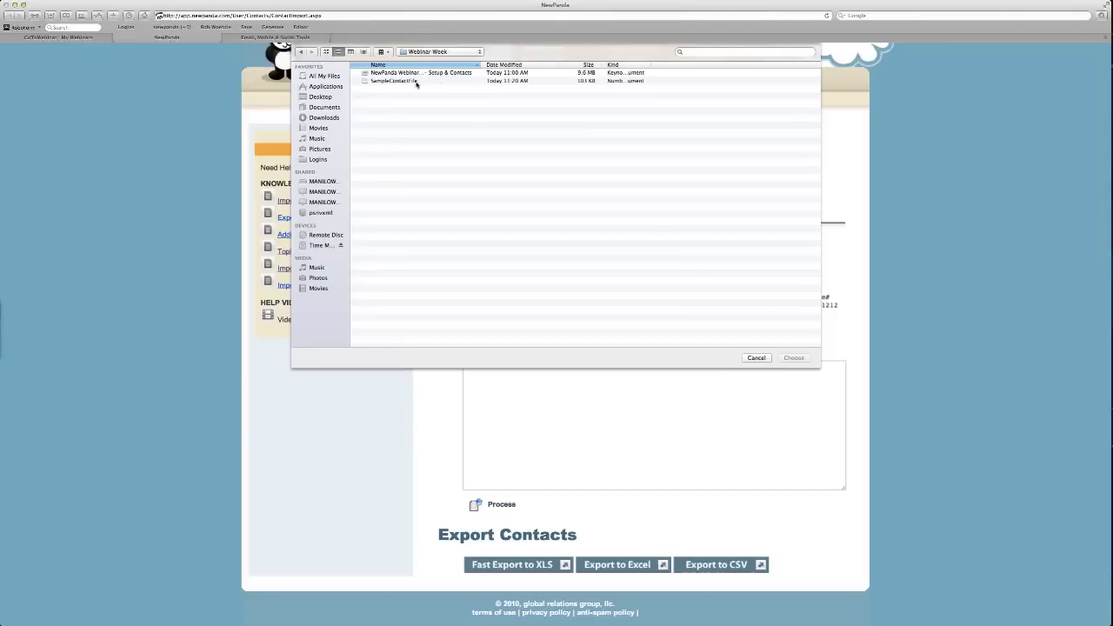
{"action": "left_click", "coordinate": [416, 81]}
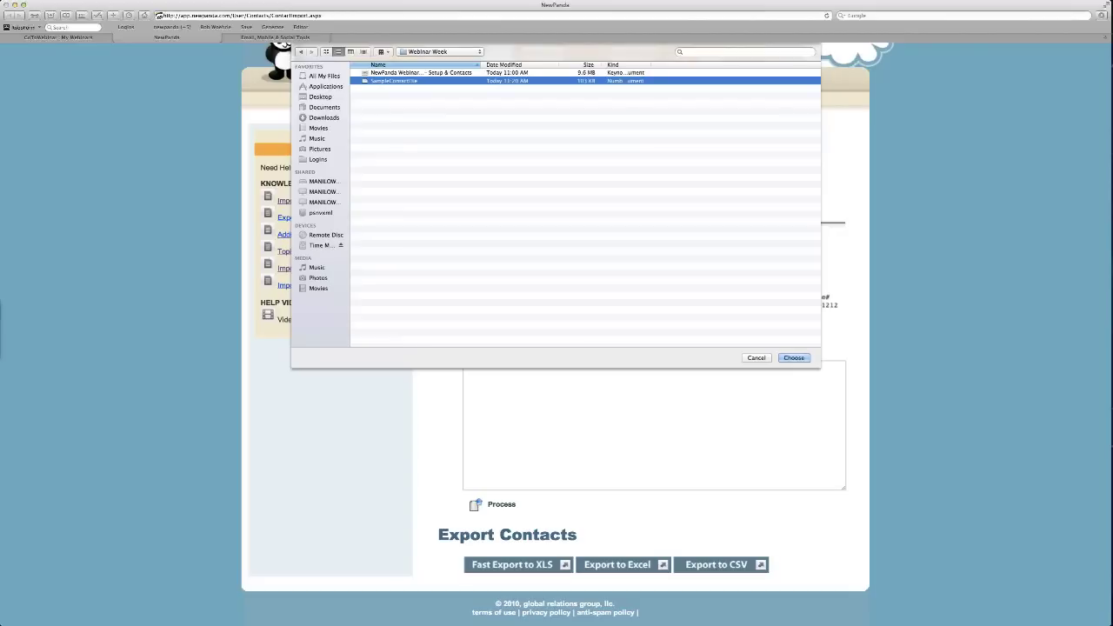
Export SampleContactFile from Numbers as CSV, keeping its name, into the Webinar Week folder.
{"action": "key", "text": "super+Tab"}
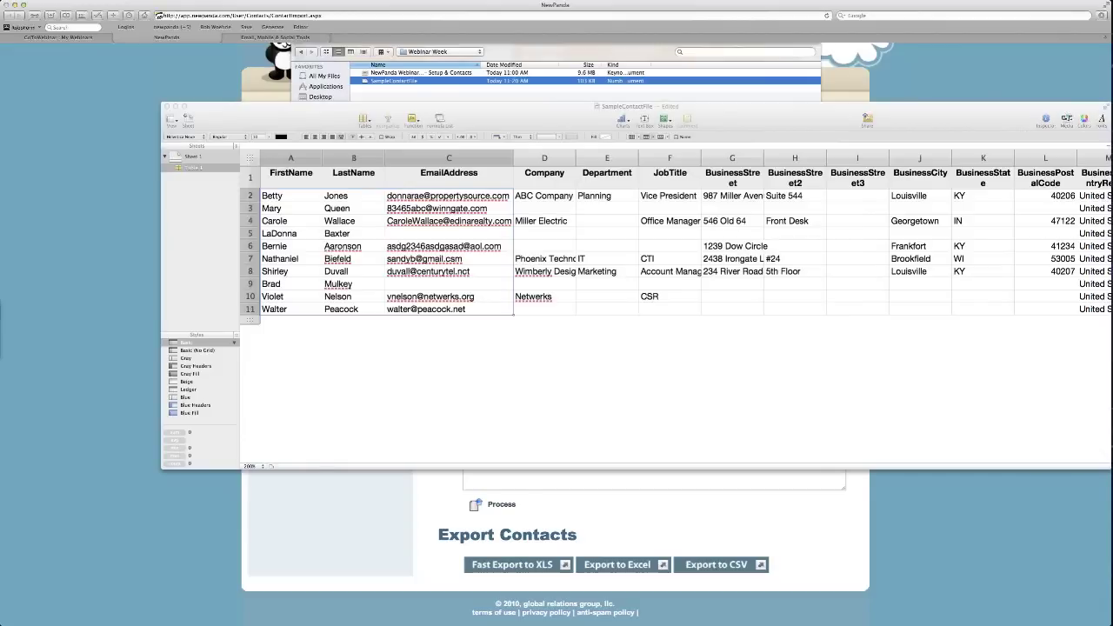
{"action": "left_click", "coordinate": [354, 322]}
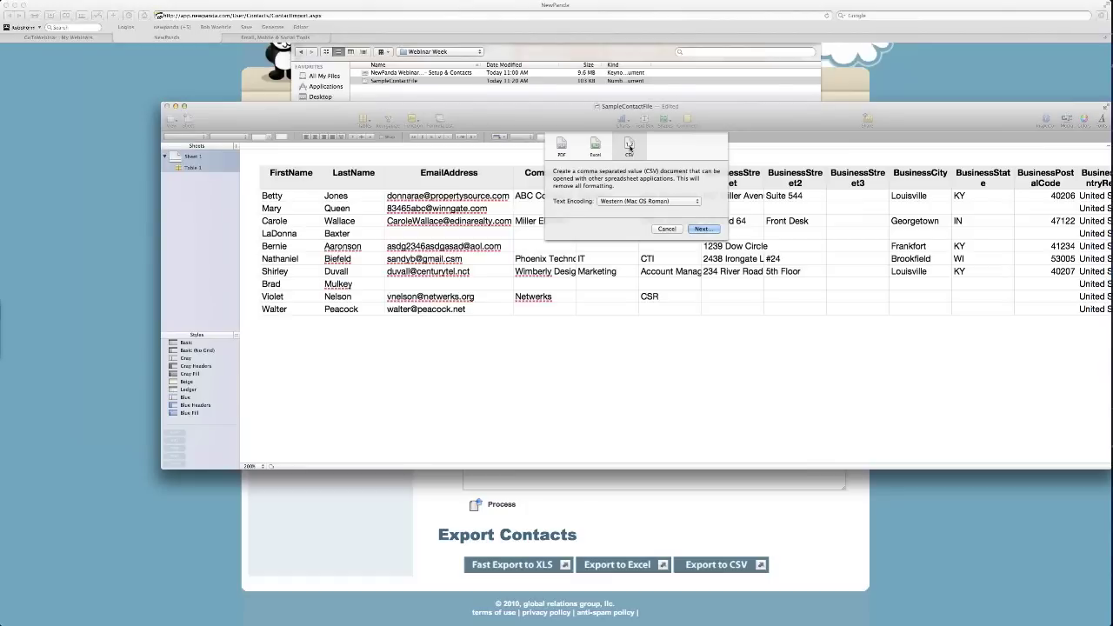
{"action": "left_click", "coordinate": [706, 230]}
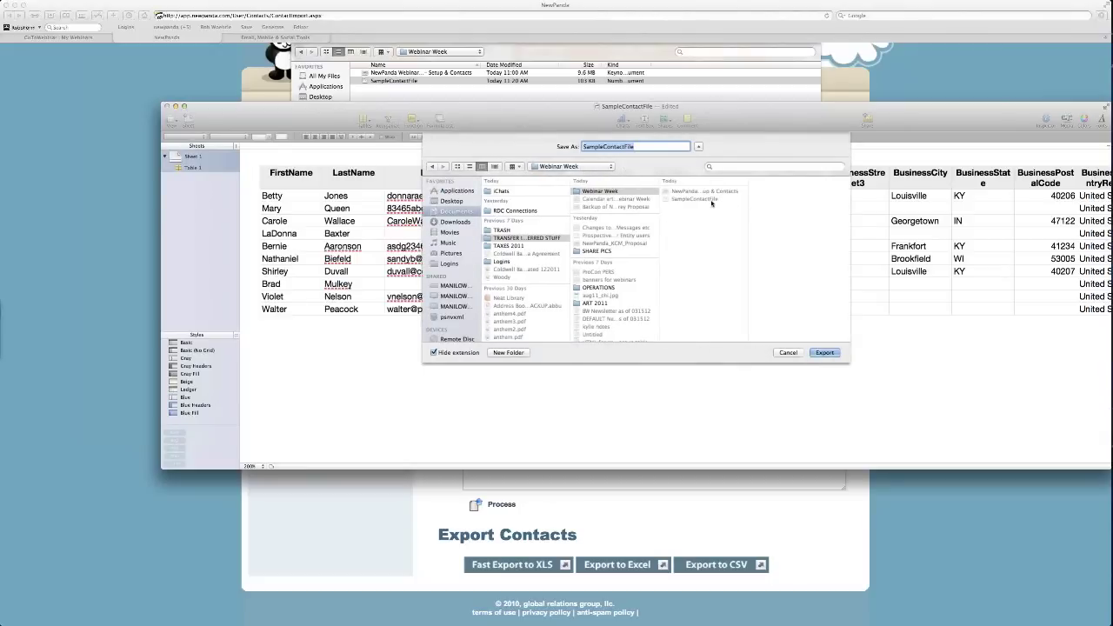
{"action": "left_click", "coordinate": [713, 202]}
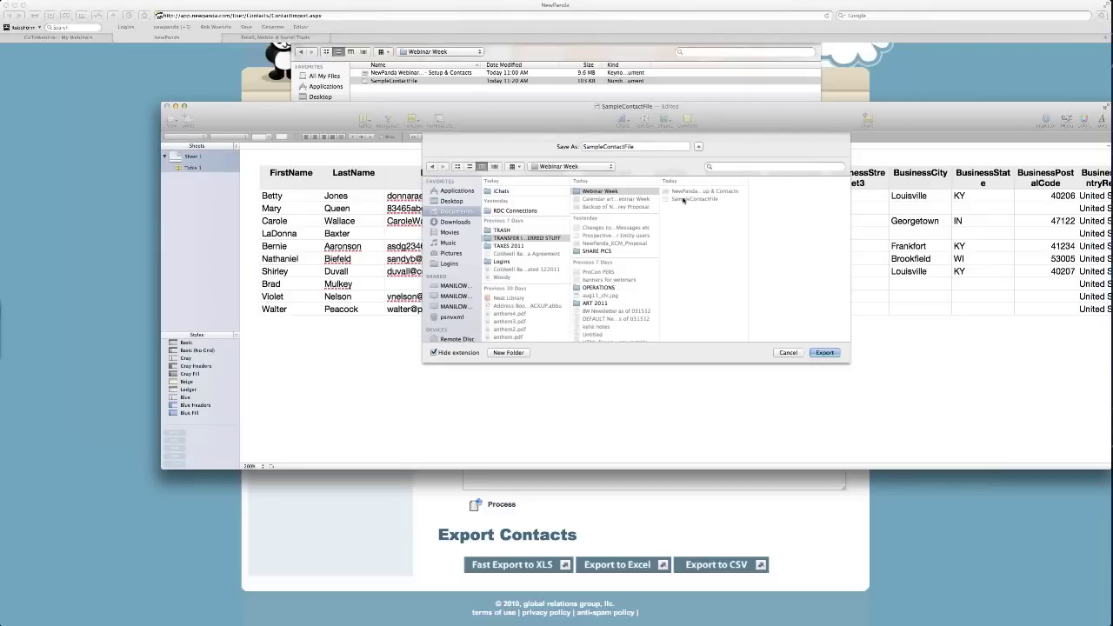
{"action": "left_click", "coordinate": [823, 352]}
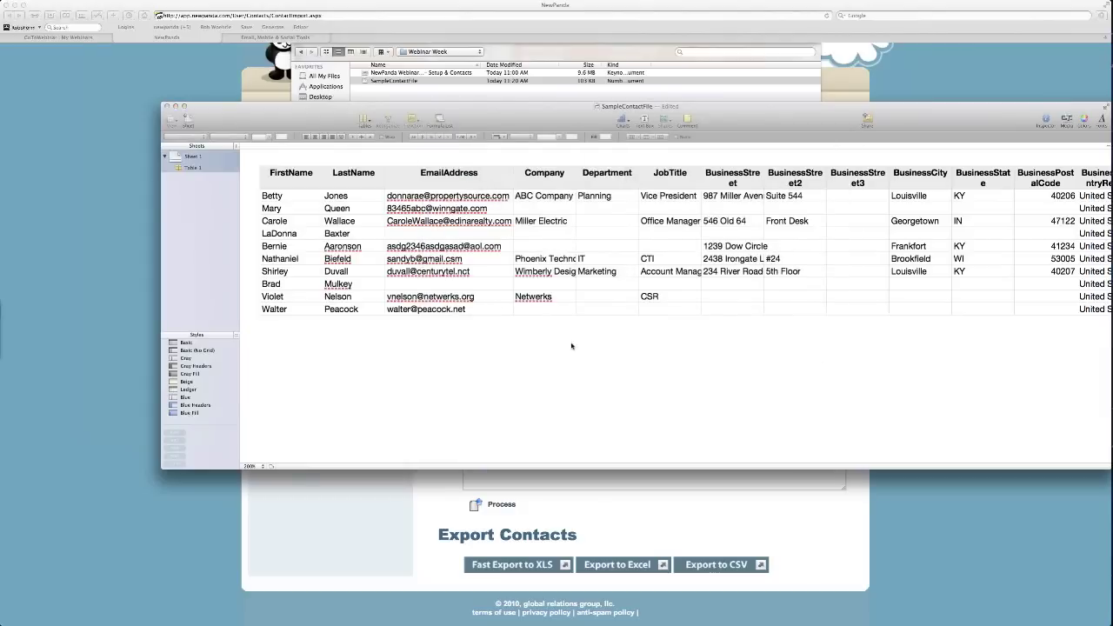
{"action": "left_click", "coordinate": [228, 85]}
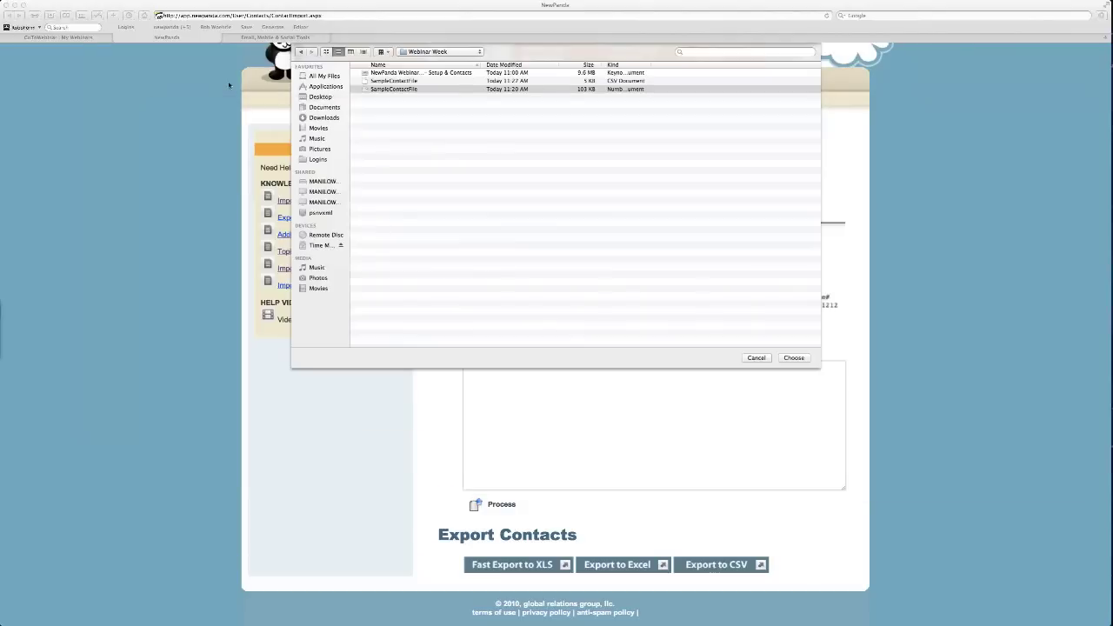
Choose the CSV version of SampleContactFile and upload it to NewPanda.
{"action": "left_click", "coordinate": [401, 82]}
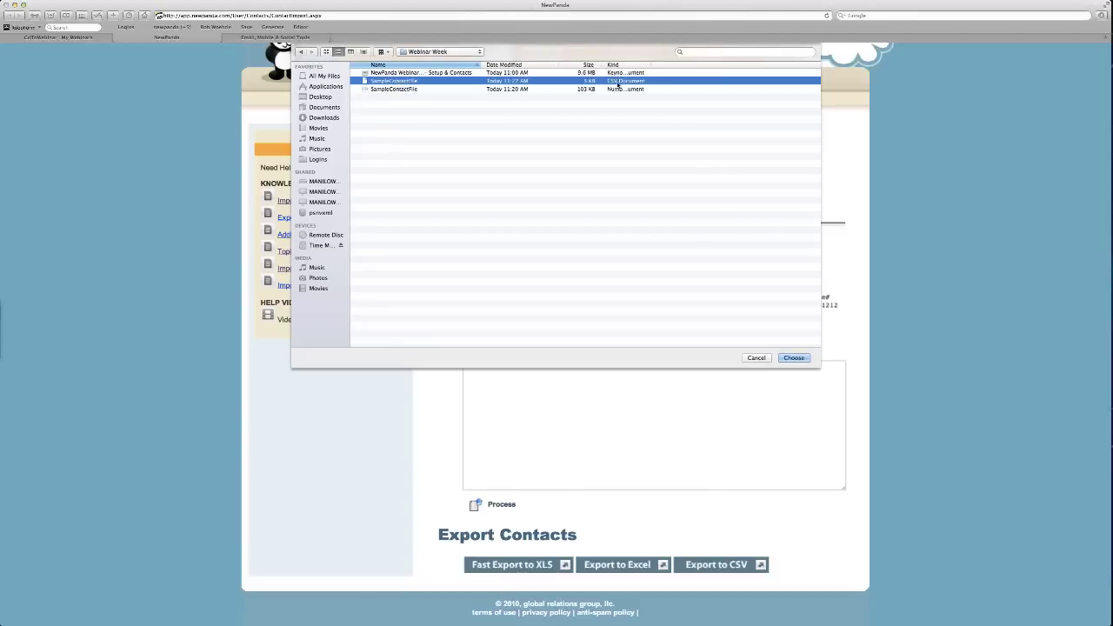
{"action": "left_click", "coordinate": [793, 358]}
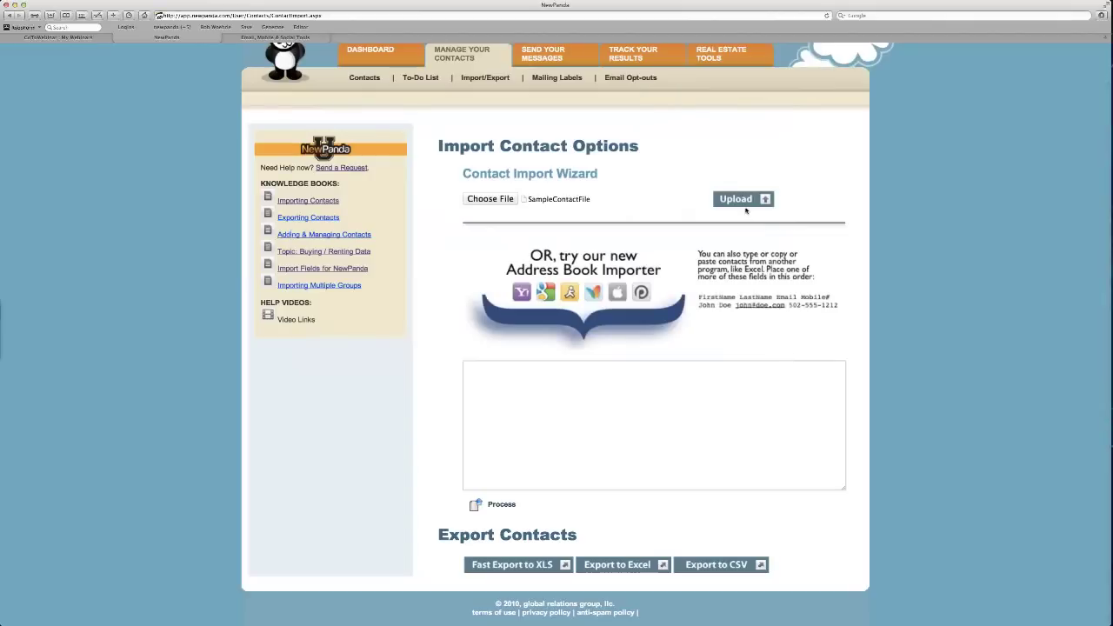
{"action": "left_click", "coordinate": [743, 203]}
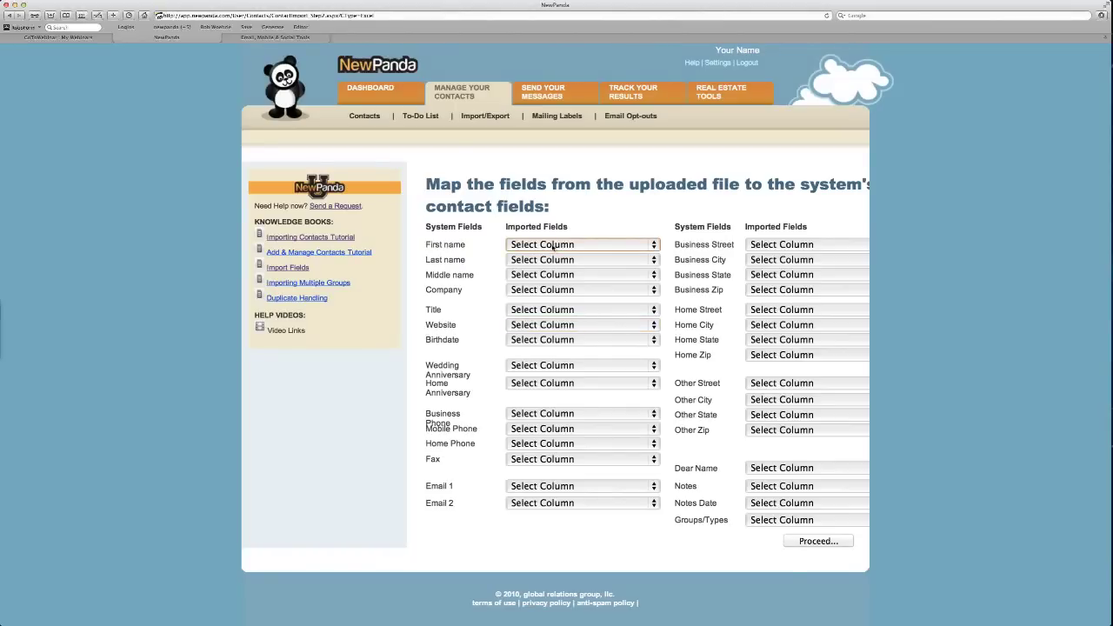
Map First name to FirstName, Last name to LastName, and Company to Company.
{"action": "left_click", "coordinate": [553, 244]}
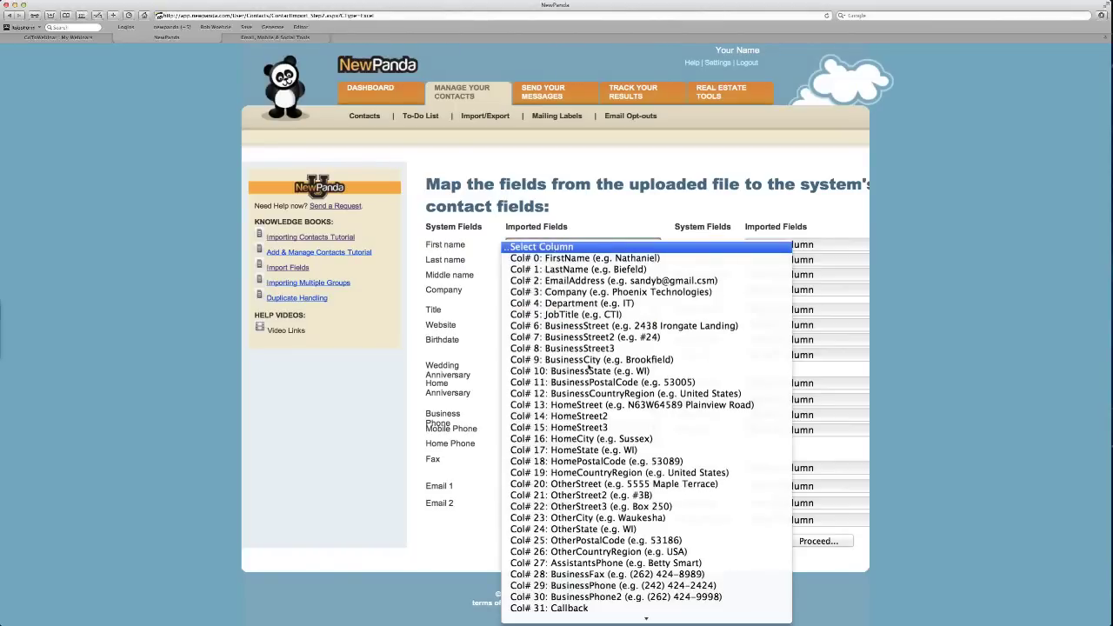
{"action": "mouse_move", "coordinate": [614, 617]}
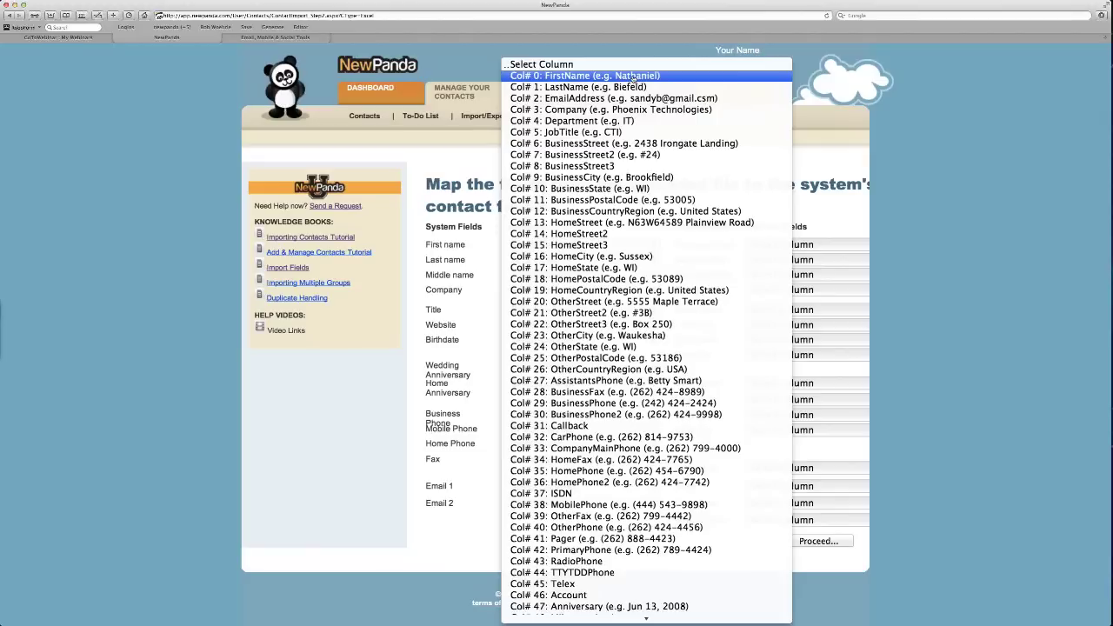
{"action": "left_click", "coordinate": [633, 77]}
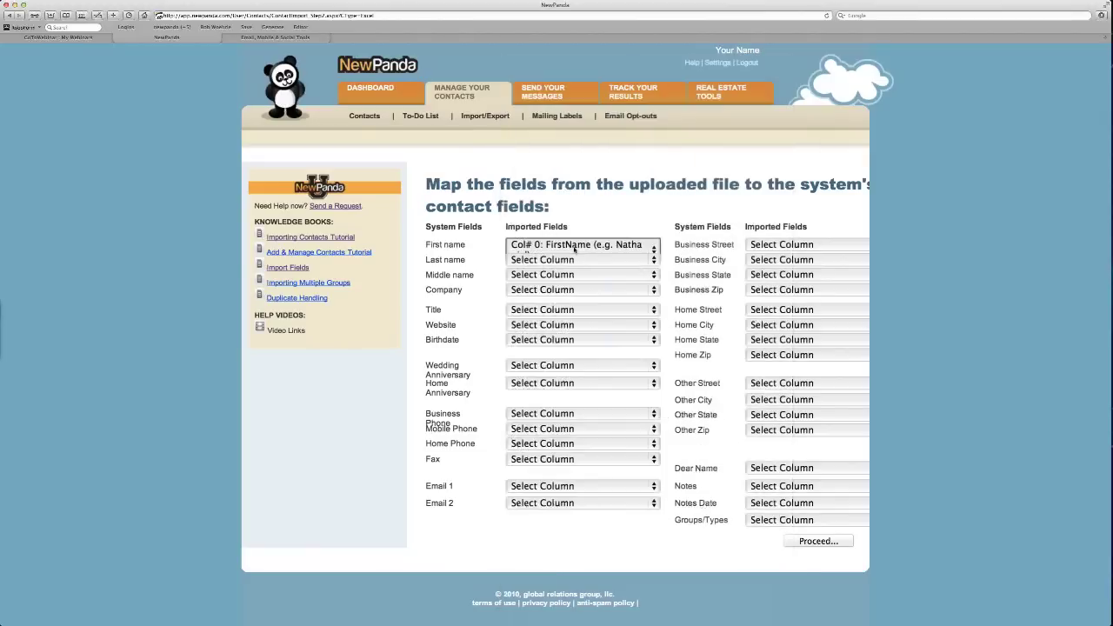
{"action": "left_click", "coordinate": [561, 260]}
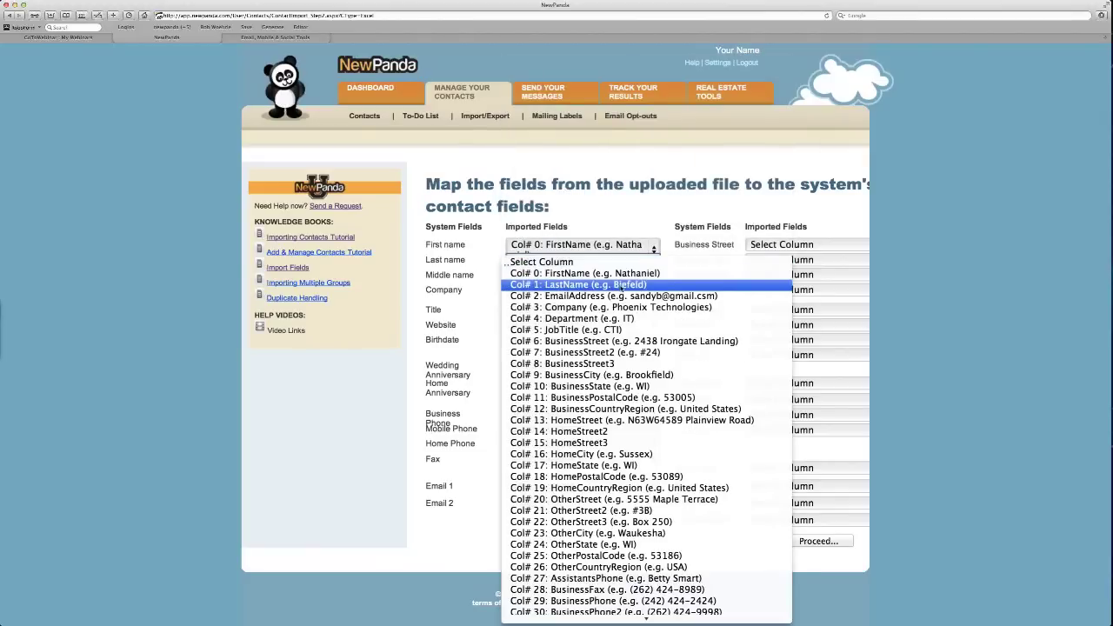
{"action": "left_click", "coordinate": [622, 287]}
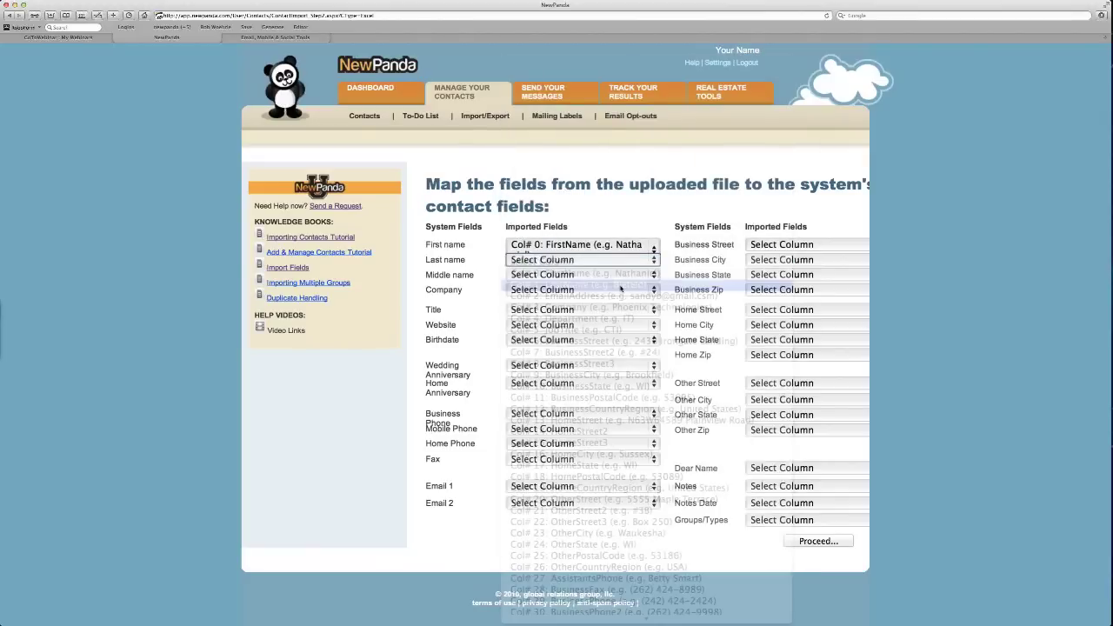
{"action": "left_click", "coordinate": [561, 290]}
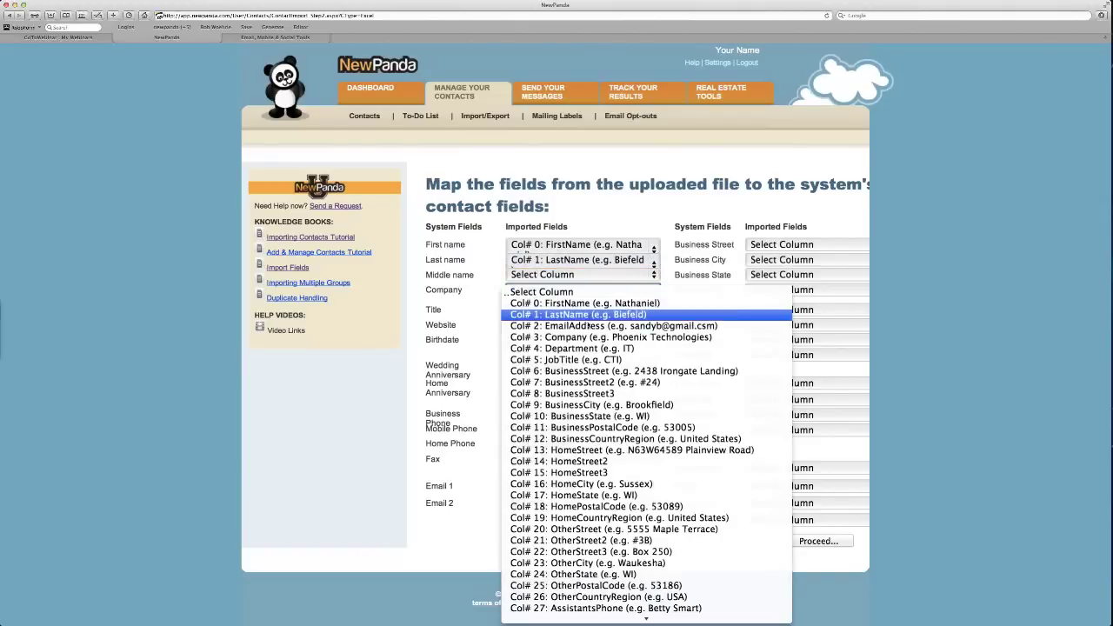
{"action": "left_click", "coordinate": [565, 337]}
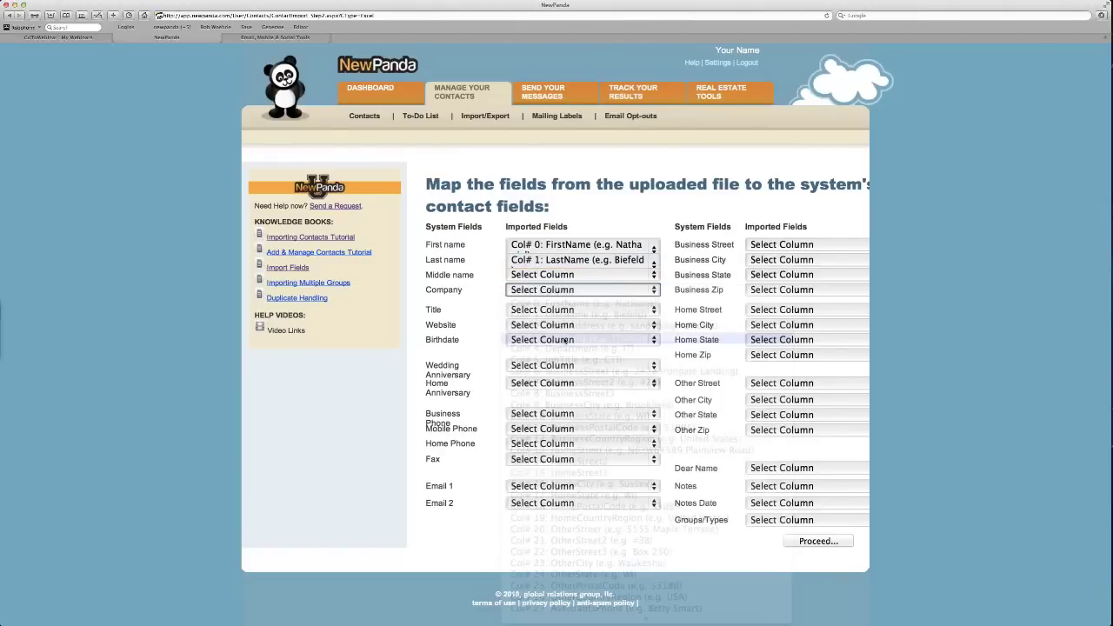
Map Title to JobTitle, Website to WebPage, and Email 1 to EmailAddress.
{"action": "left_click", "coordinate": [553, 311]}
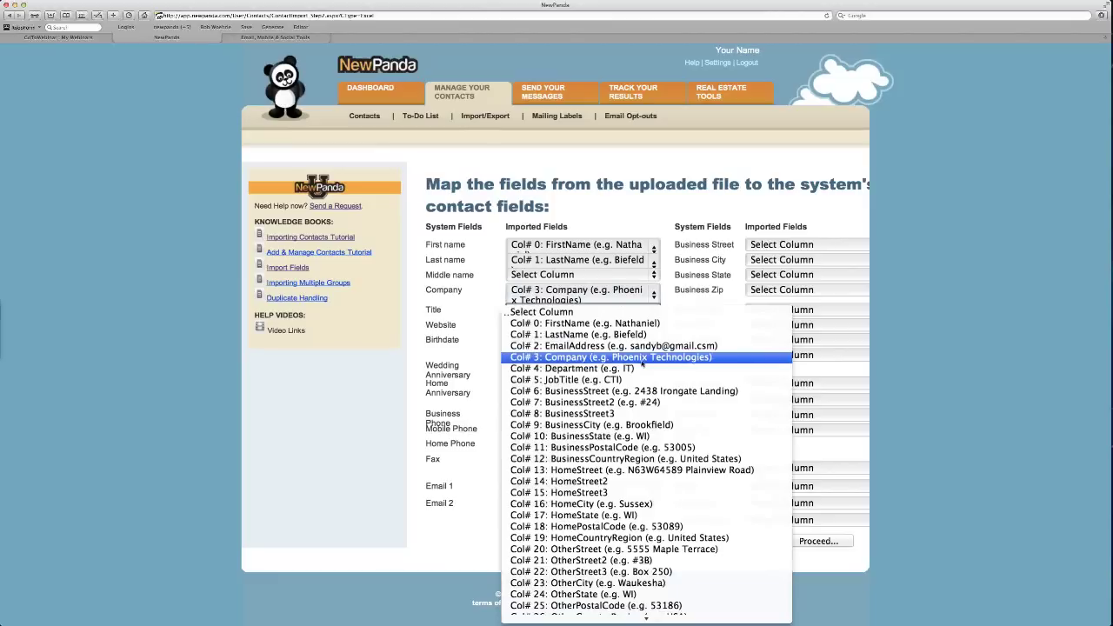
{"action": "left_click", "coordinate": [596, 380]}
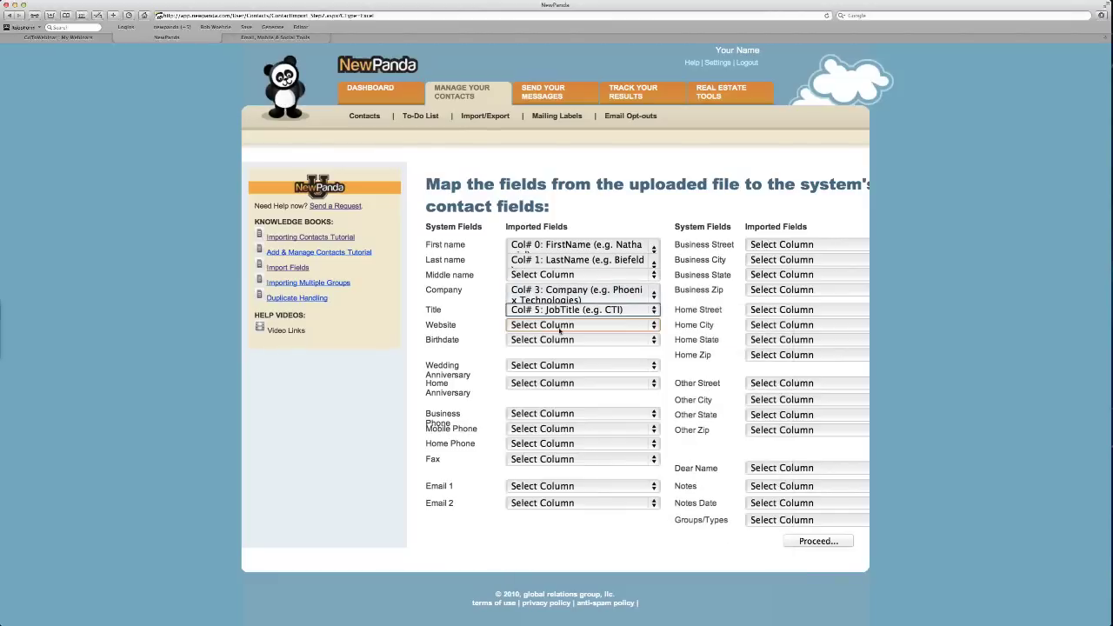
{"action": "left_click", "coordinate": [559, 325]}
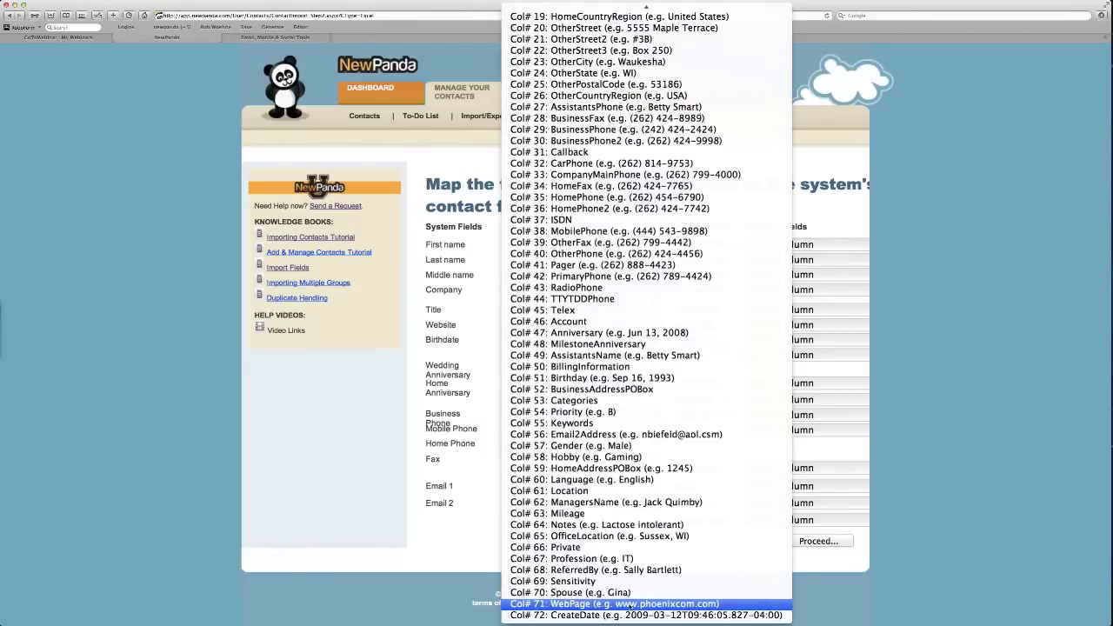
{"action": "left_click", "coordinate": [627, 607]}
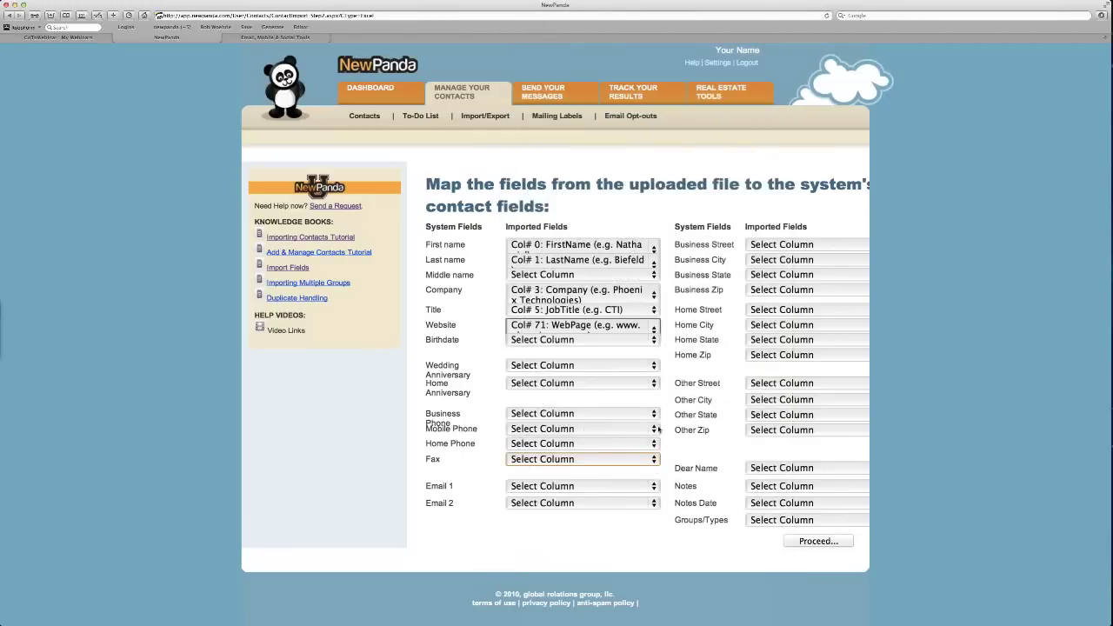
{"action": "left_click", "coordinate": [549, 485]}
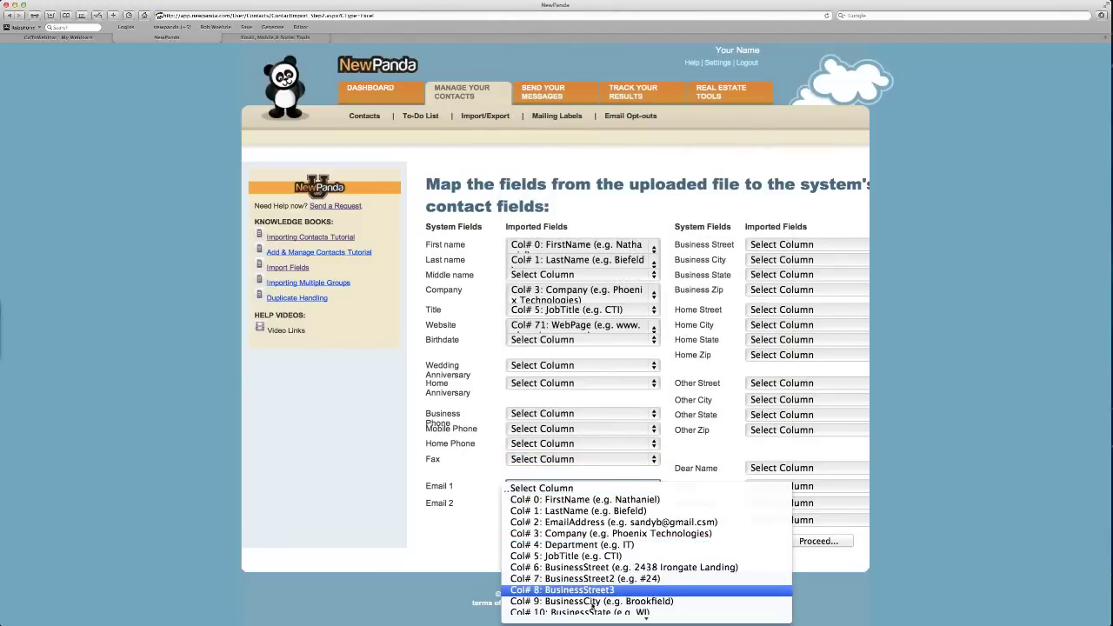
{"action": "scroll", "coordinate": [592, 600], "scroll_direction": "down", "scroll_amount": 5}
{"action": "scroll", "coordinate": [592, 604], "scroll_direction": "down", "scroll_amount": 2}
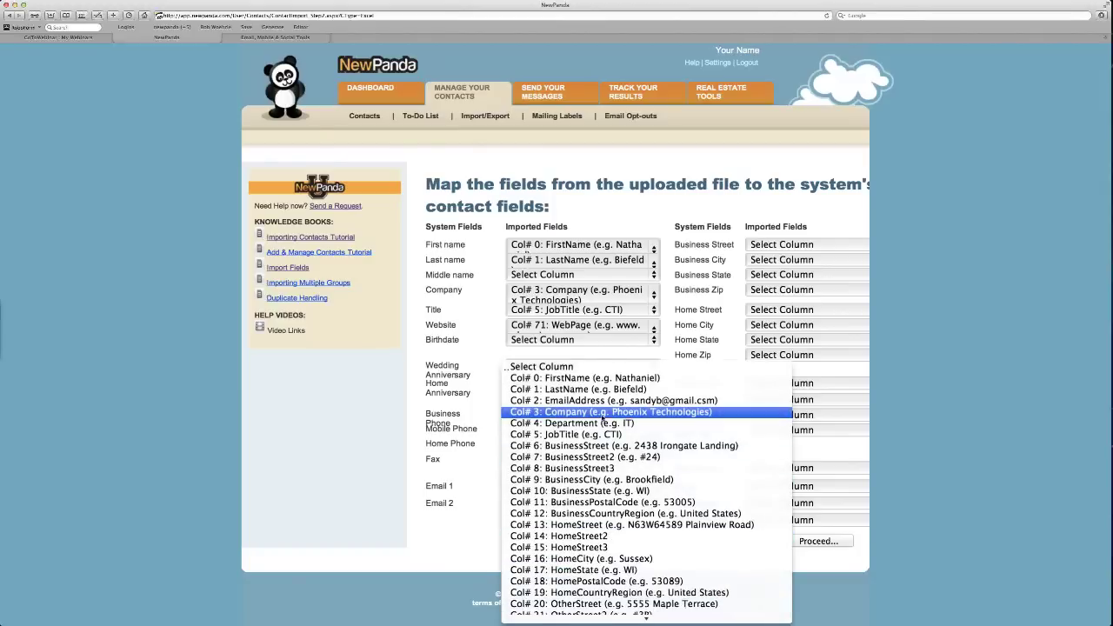
{"action": "left_click", "coordinate": [603, 404]}
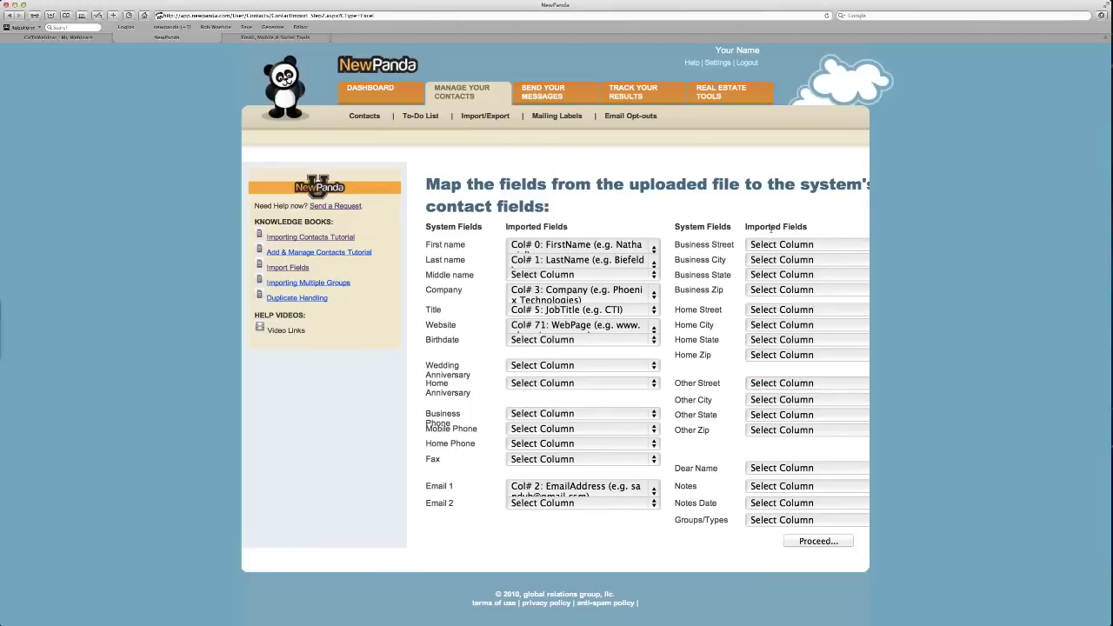
Proceed to the Excel CSV Import preview and review its contacts down to the Options section.
{"action": "left_click", "coordinate": [818, 540]}
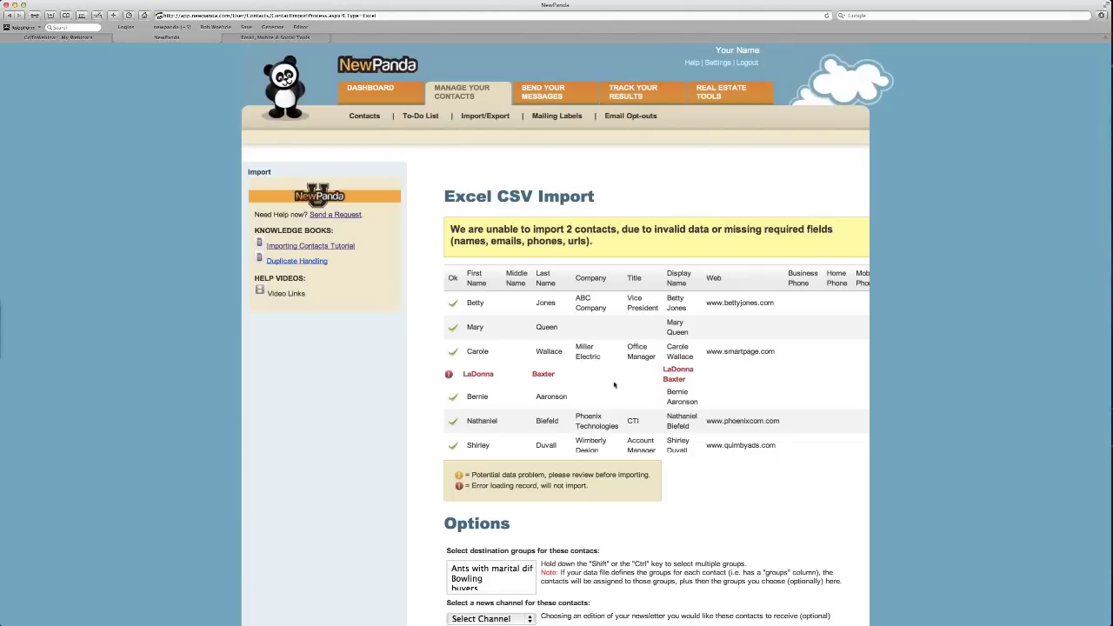
{"action": "scroll", "coordinate": [613, 384], "scroll_direction": "right", "scroll_amount": 10}
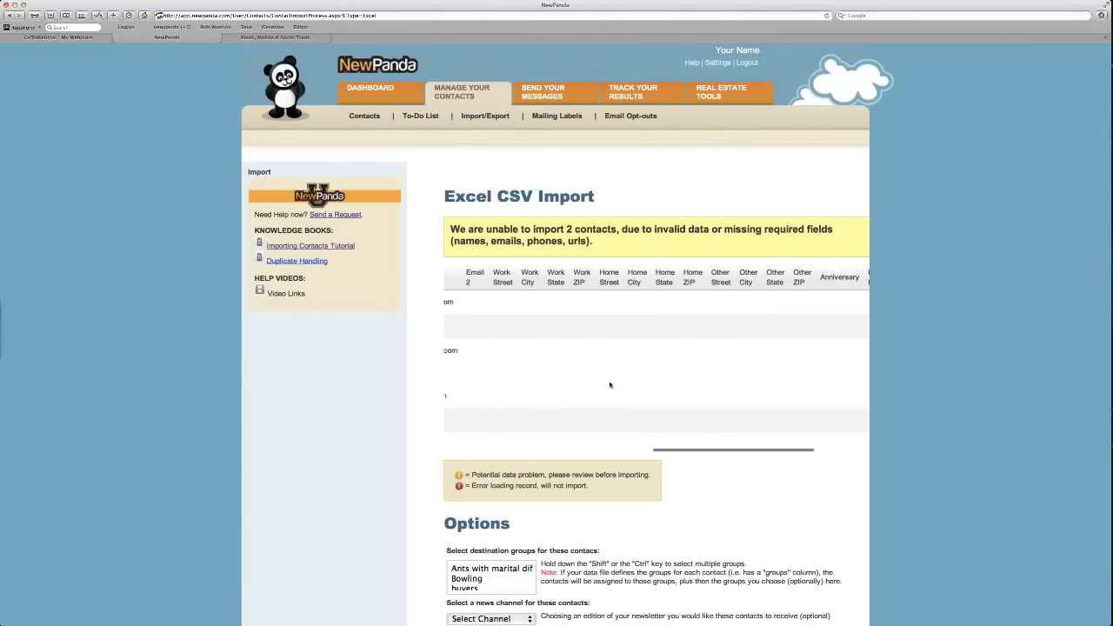
{"action": "scroll", "coordinate": [609, 384], "scroll_direction": "right", "scroll_amount": 8}
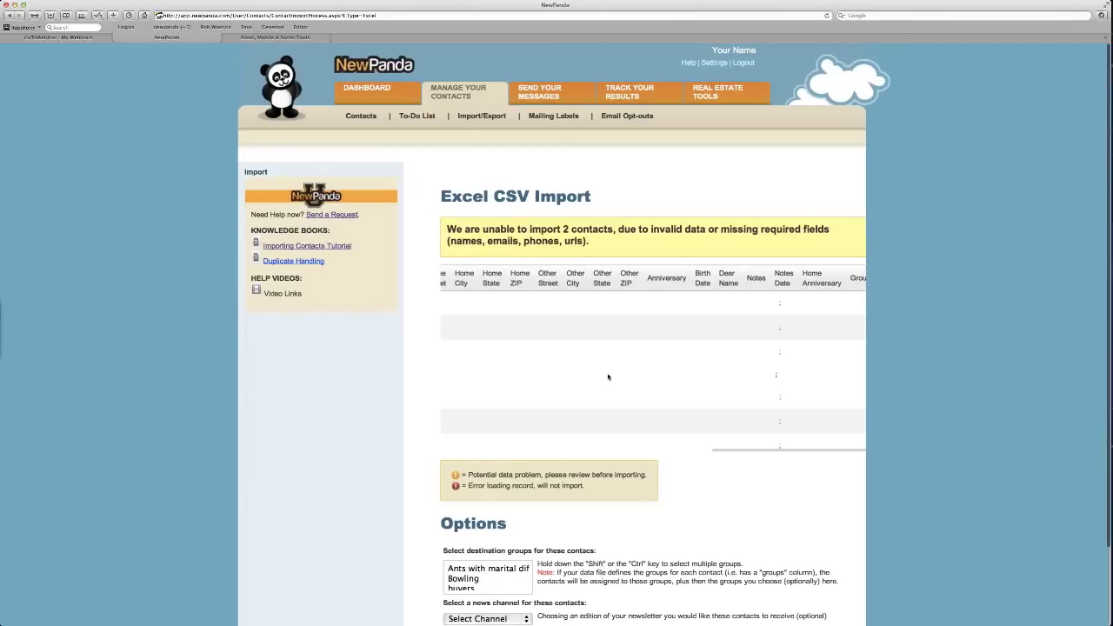
{"action": "scroll", "coordinate": [609, 381], "scroll_direction": "left", "scroll_amount": 15}
{"action": "scroll", "coordinate": [608, 377], "scroll_direction": "left", "scroll_amount": 8}
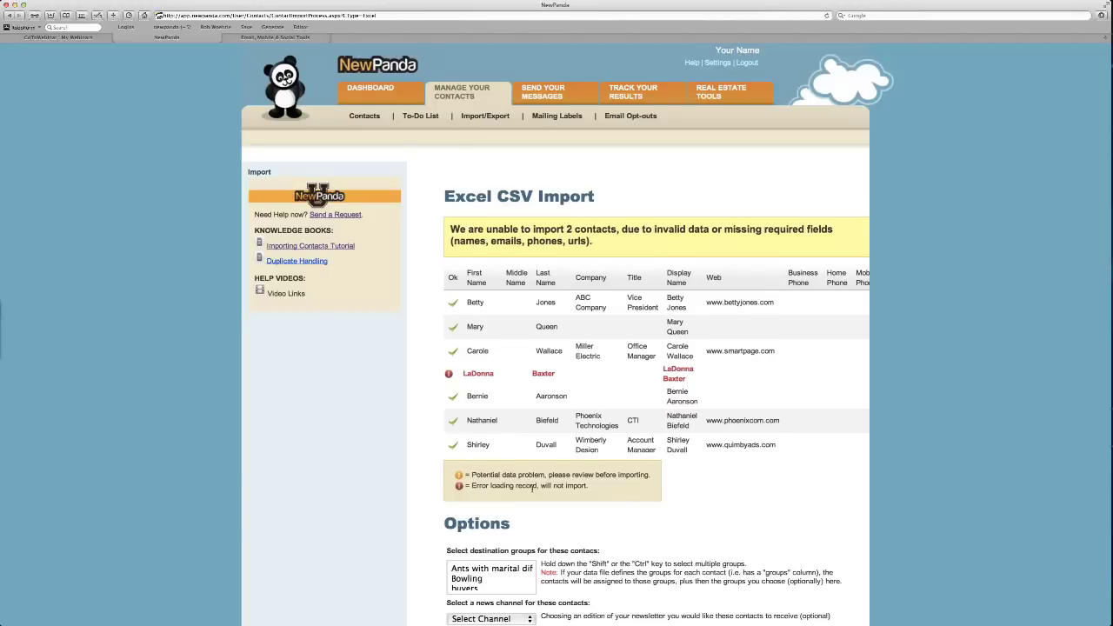
{"action": "scroll", "coordinate": [532, 488], "scroll_direction": "down", "scroll_amount": 1}
{"action": "scroll", "coordinate": [532, 489], "scroll_direction": "down", "scroll_amount": 4}
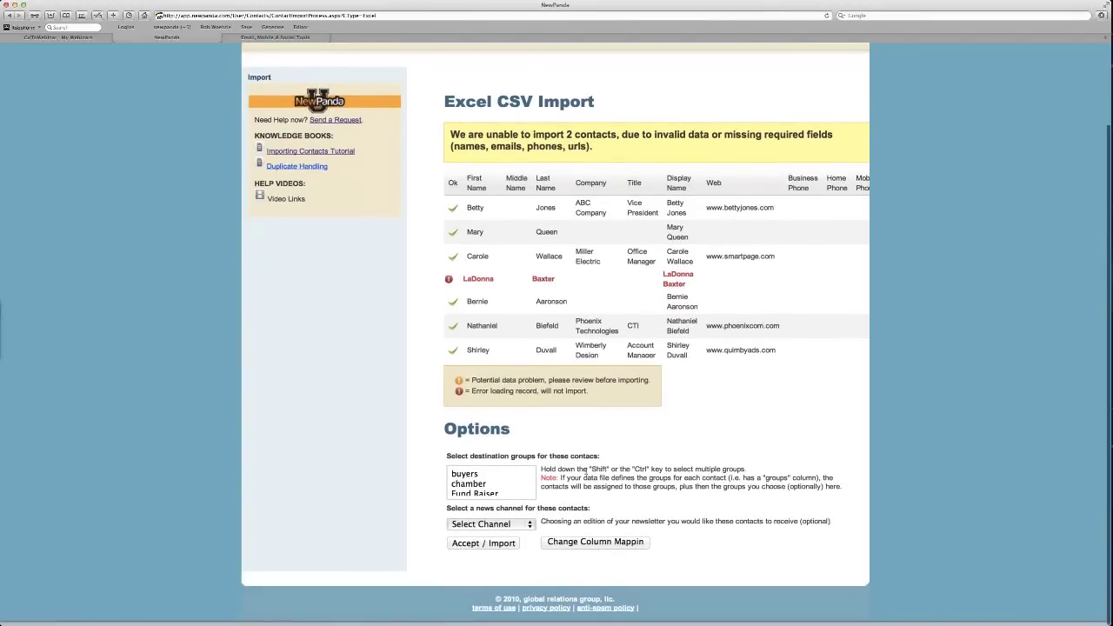
Select chamber, Fund Raiser, the oldest Imported group and Sellers as destination groups.
{"action": "scroll", "coordinate": [485, 492], "scroll_direction": "down", "scroll_amount": 2}
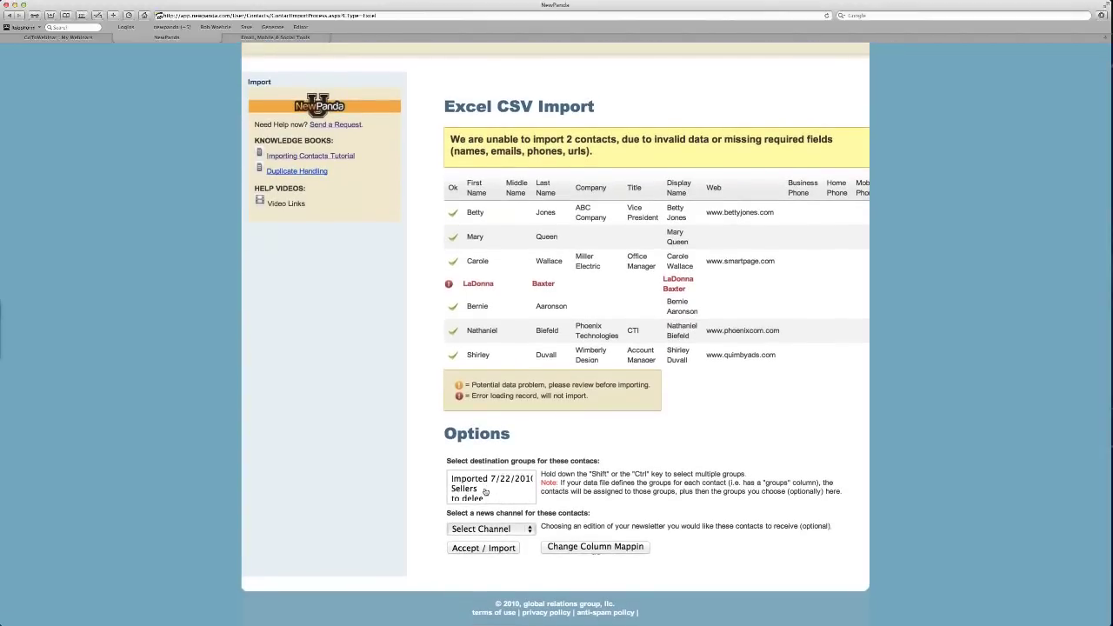
{"action": "scroll", "coordinate": [485, 492], "scroll_direction": "down", "scroll_amount": 2}
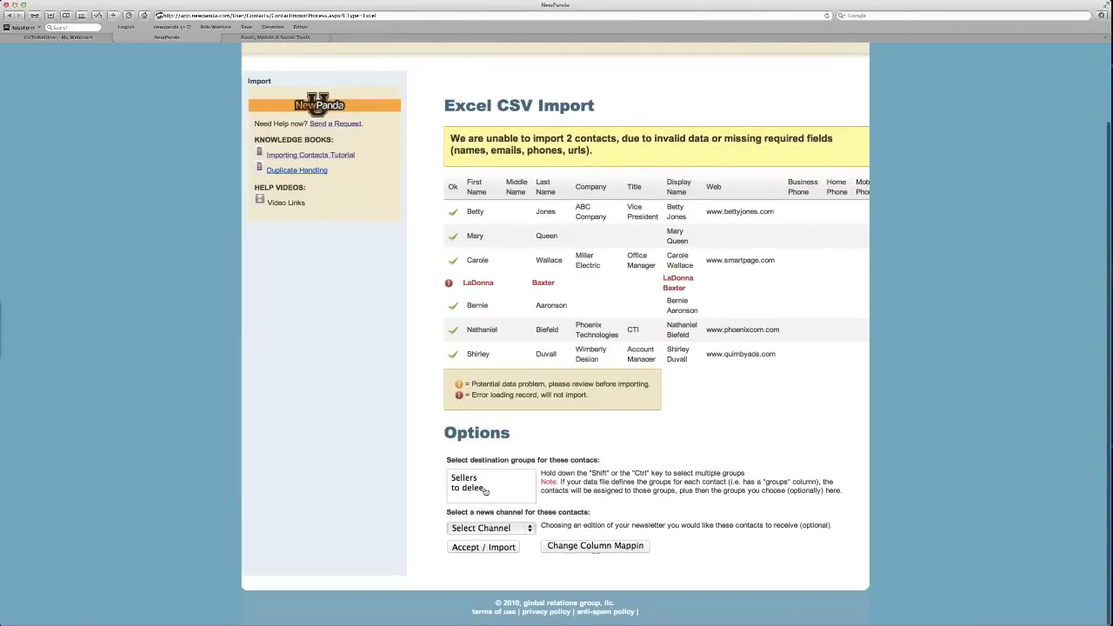
{"action": "scroll", "coordinate": [485, 491], "scroll_direction": "up", "scroll_amount": 4}
{"action": "left_click", "coordinate": [485, 489]}
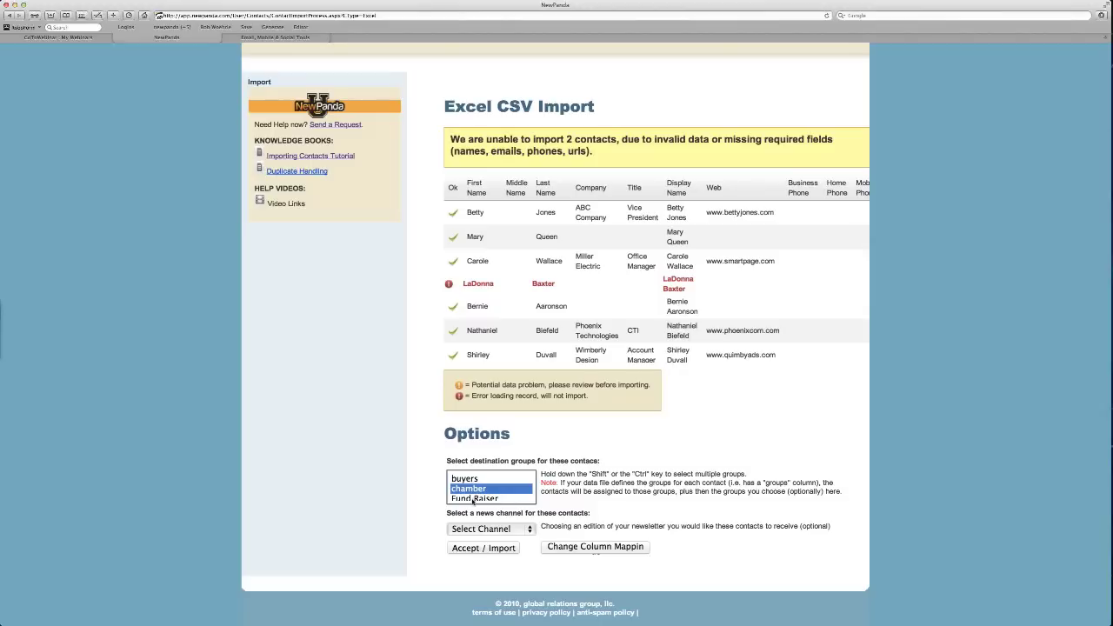
{"action": "left_click", "coordinate": [472, 498], "text": "shift"}
{"action": "scroll", "coordinate": [483, 495], "scroll_direction": "down", "scroll_amount": 1}
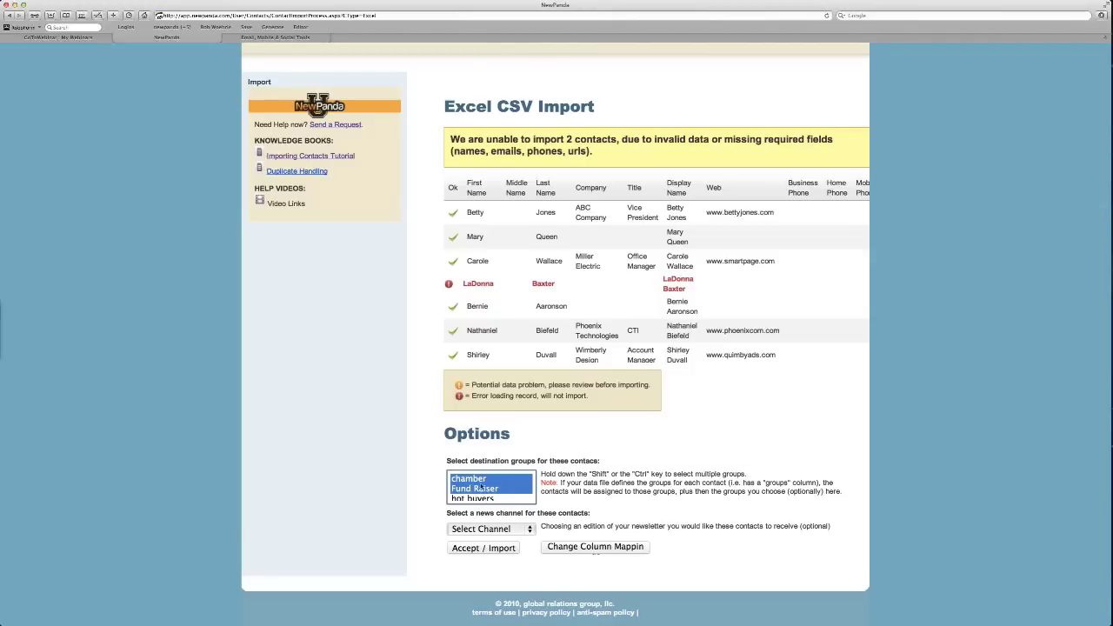
{"action": "scroll", "coordinate": [477, 495], "scroll_direction": "down", "scroll_amount": 1}
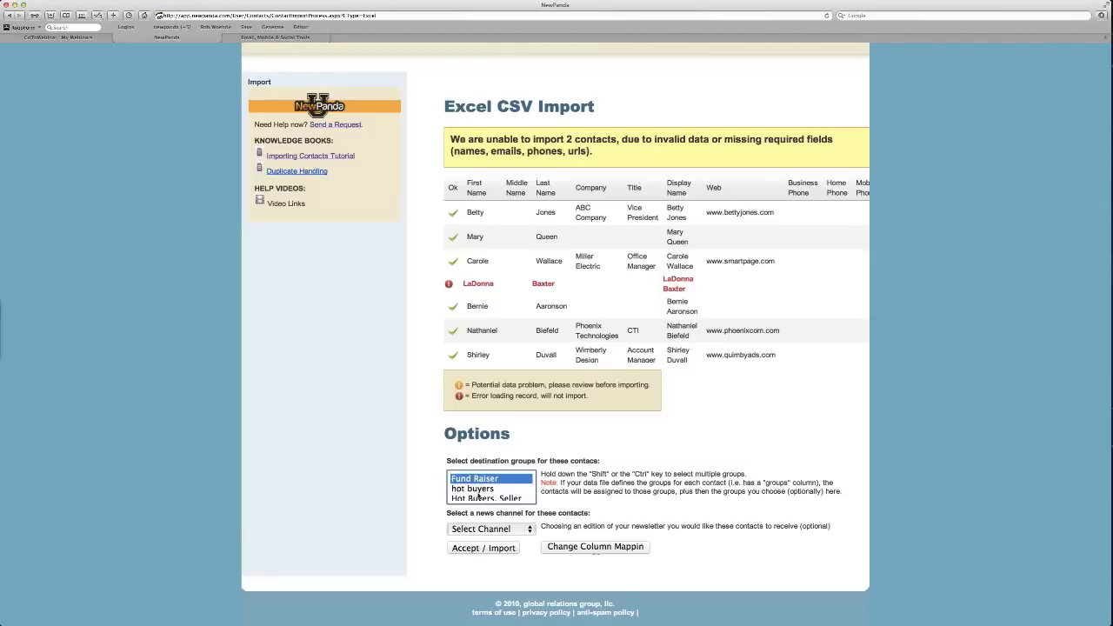
{"action": "scroll", "coordinate": [477, 496], "scroll_direction": "down", "scroll_amount": 1}
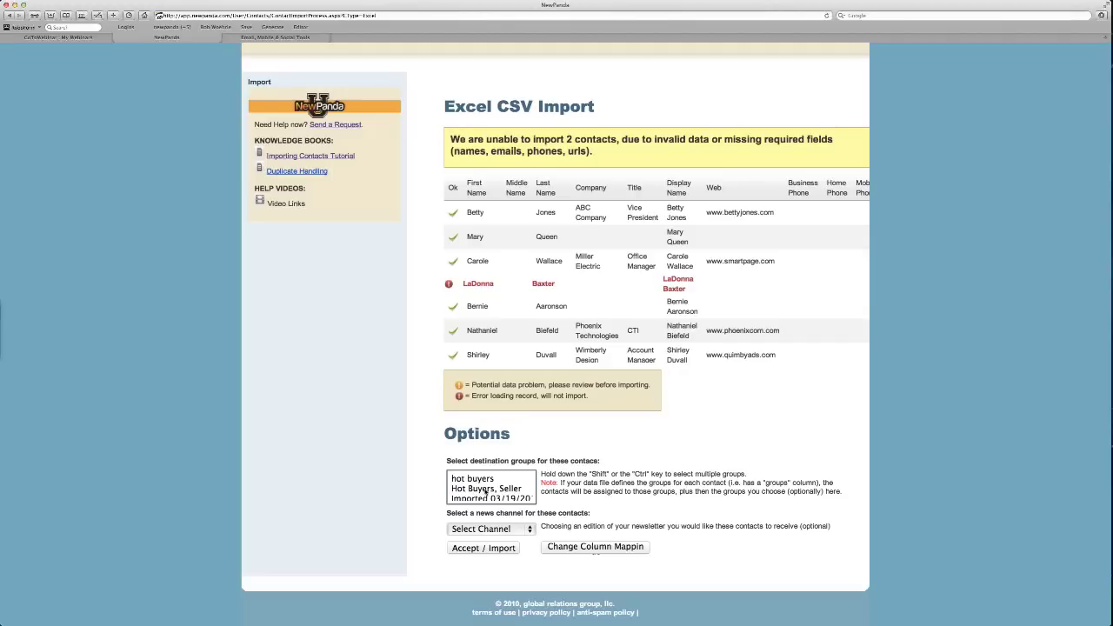
{"action": "scroll", "coordinate": [485, 492], "scroll_direction": "down", "scroll_amount": 2}
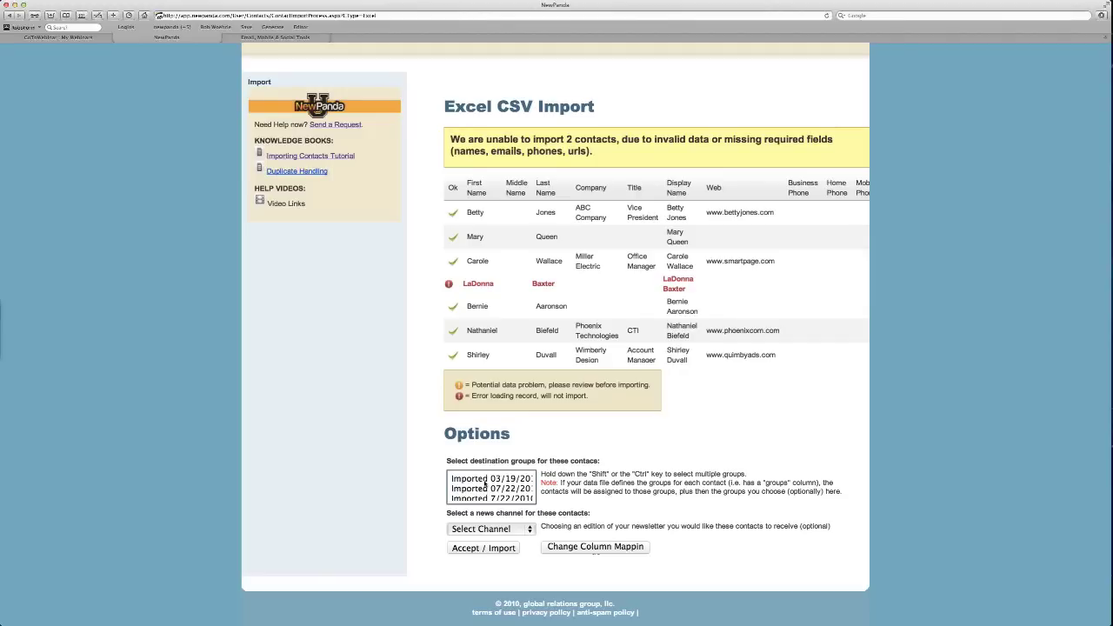
{"action": "left_click", "coordinate": [485, 479]}
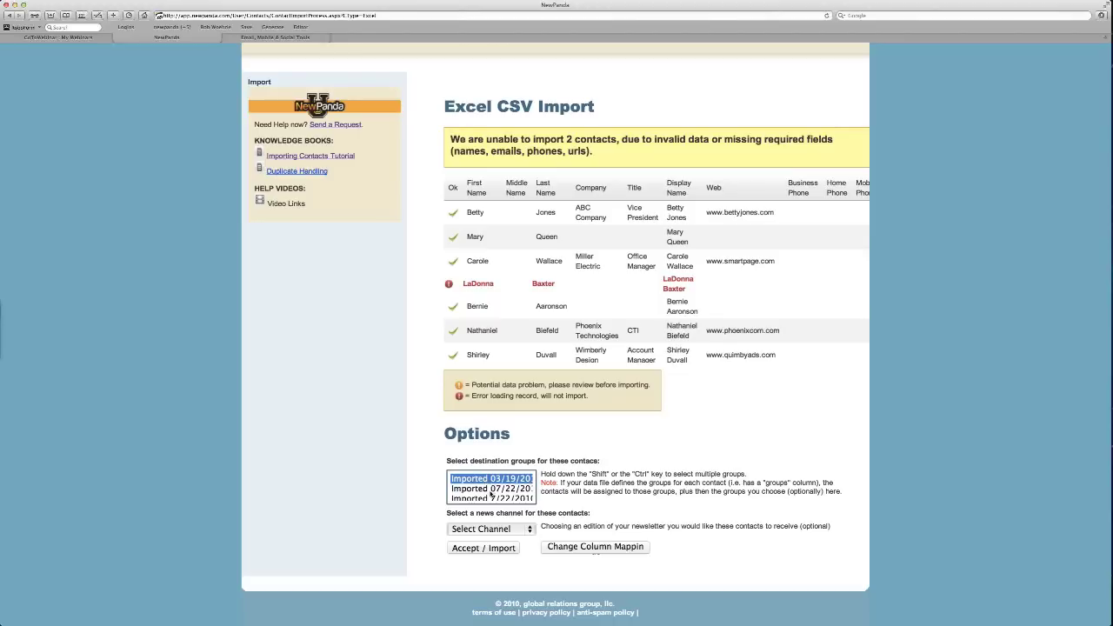
{"action": "scroll", "coordinate": [490, 494], "scroll_direction": "down", "scroll_amount": 2}
{"action": "left_click", "coordinate": [490, 492]}
{"action": "scroll", "coordinate": [490, 494], "scroll_direction": "down", "scroll_amount": 3}
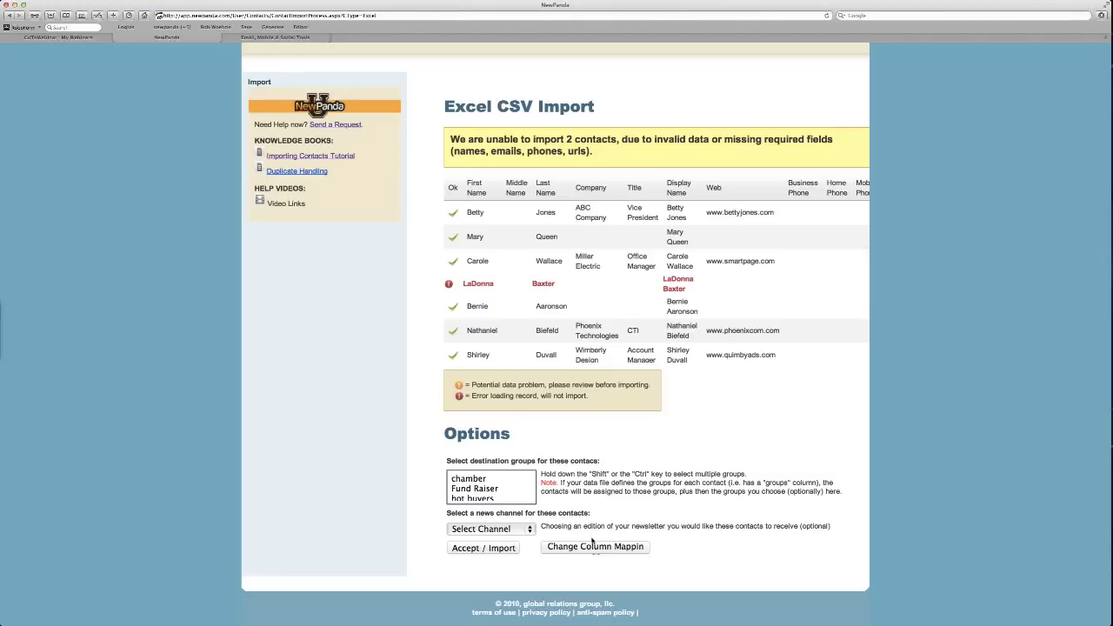
Accept the preview so the 10 contacts from the CSV are imported.
{"action": "left_click", "coordinate": [500, 549]}
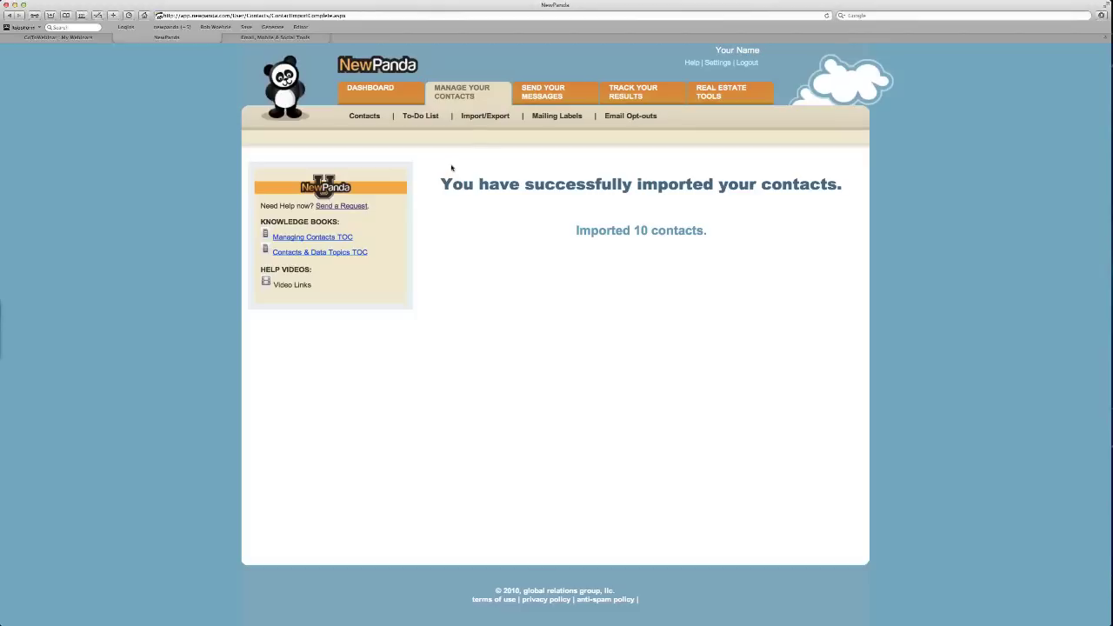
Return to the Import Contact Options page via Import/Export under Manage Your Contacts.
{"action": "left_click", "coordinate": [471, 118]}
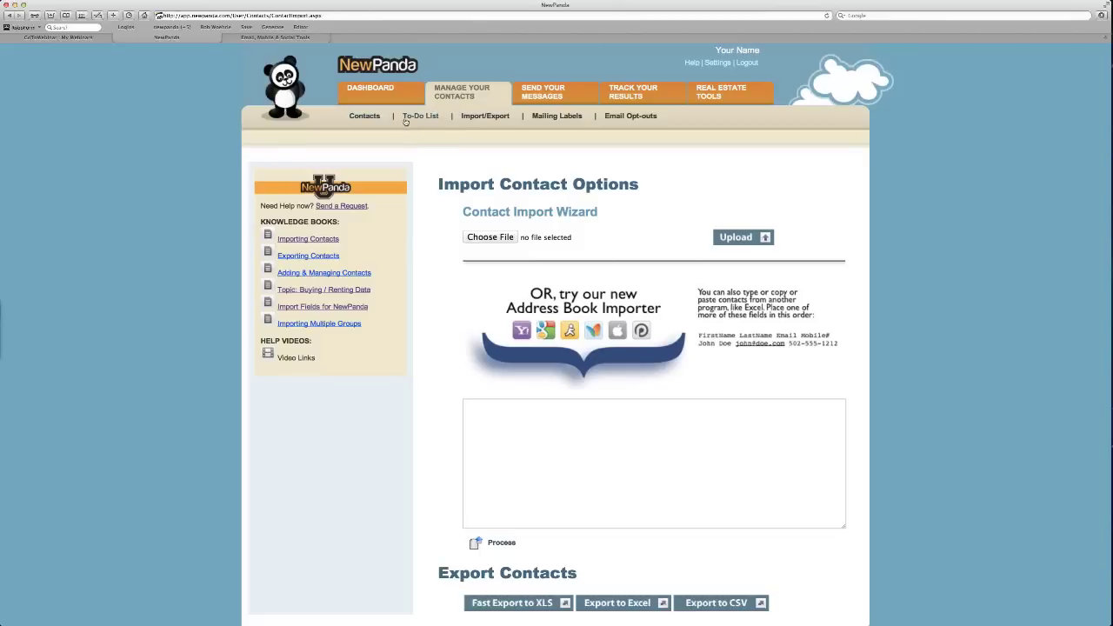
Open the Mailing Labels page, set for Avery 5160 labels from home addresses, via the To-Do List.
{"action": "left_click", "coordinate": [405, 121]}
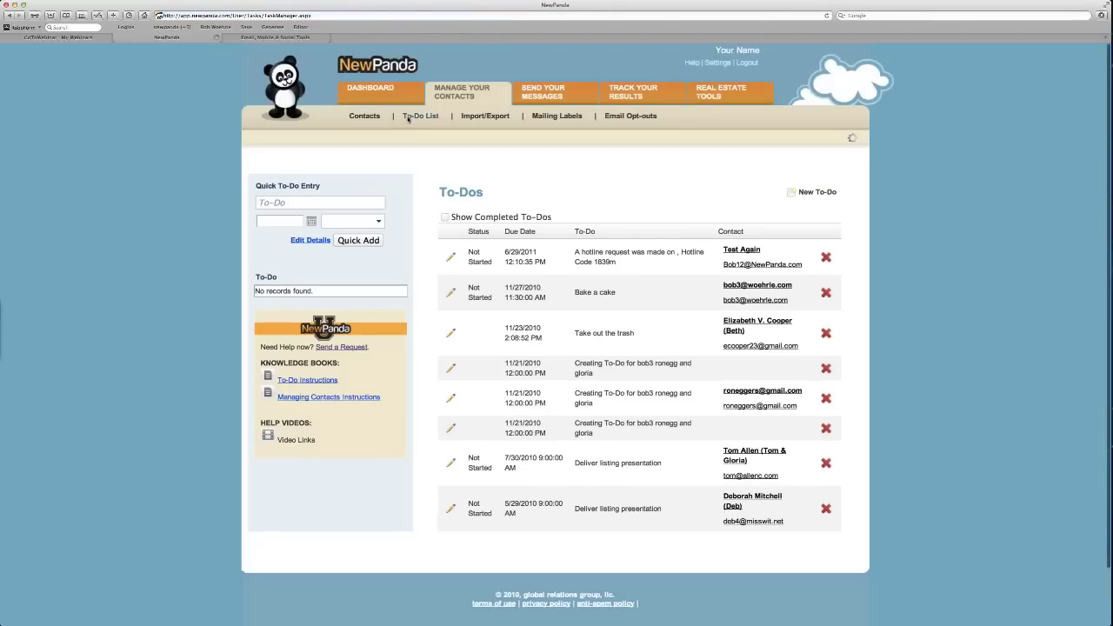
{"action": "left_click", "coordinate": [406, 120]}
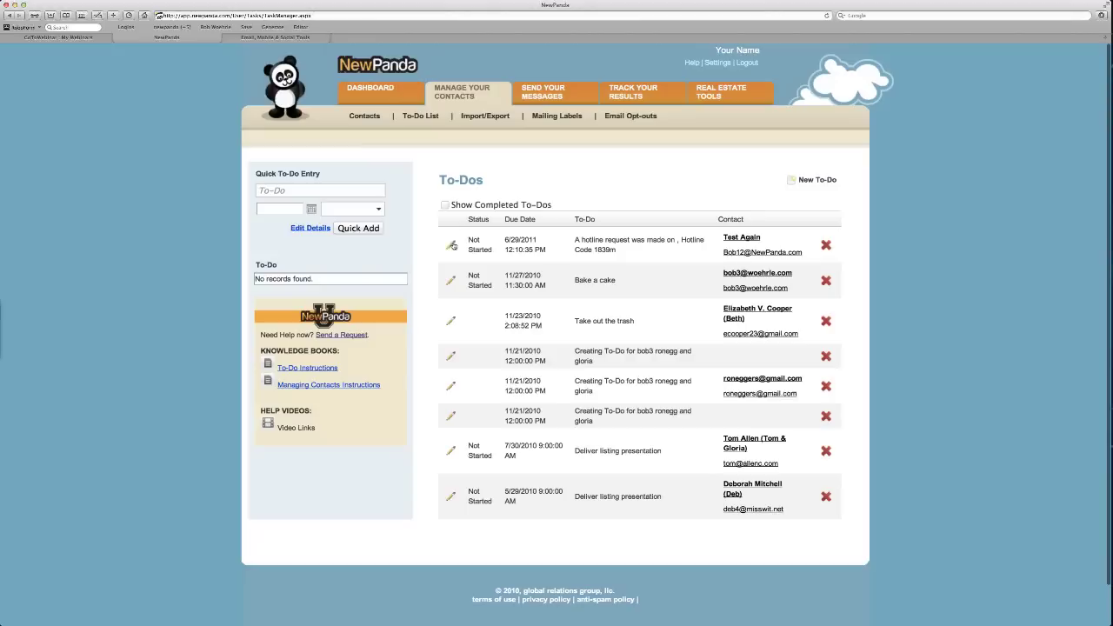
{"action": "left_click", "coordinate": [557, 116]}
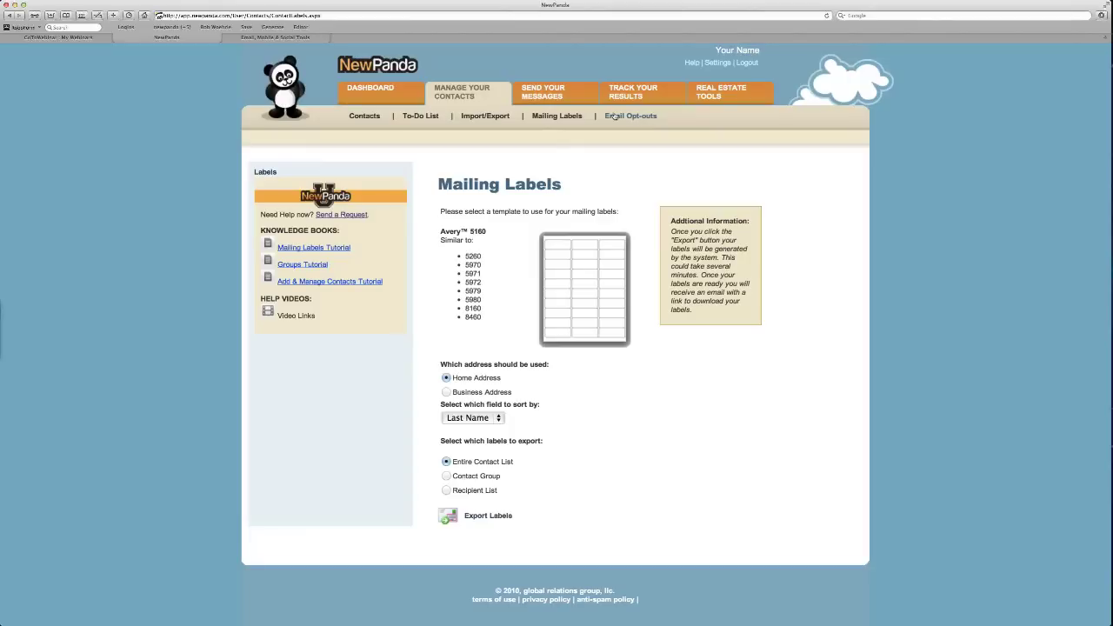
Filter the contacts list by the Imported 03/19/2012 group, showing 4 of 60 contacts.
{"action": "left_click", "coordinate": [365, 116]}
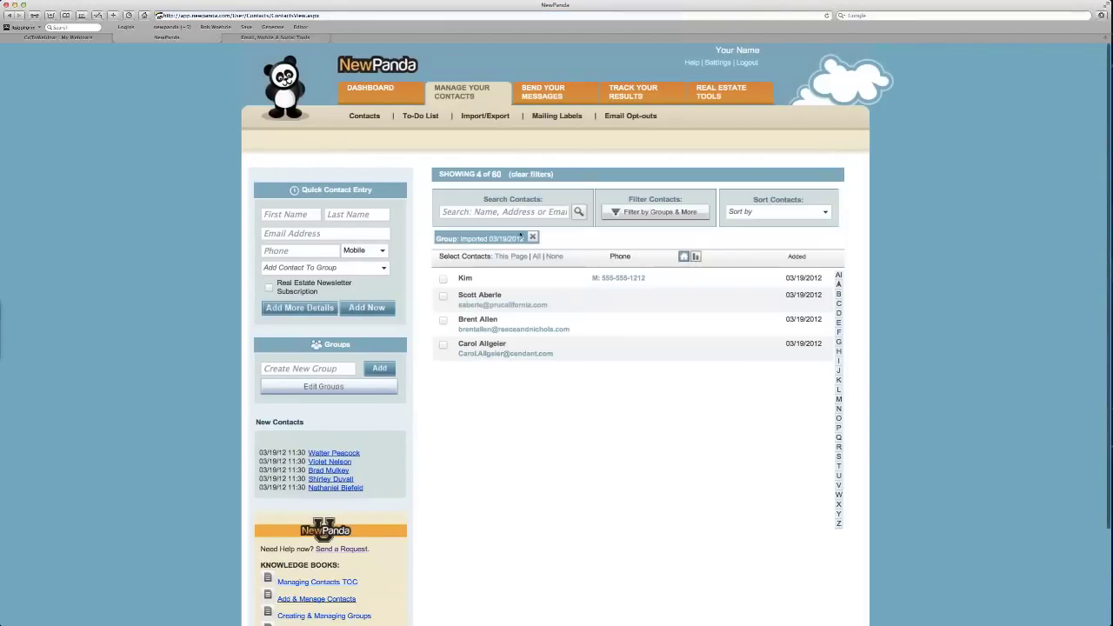
{"action": "left_click", "coordinate": [517, 213]}
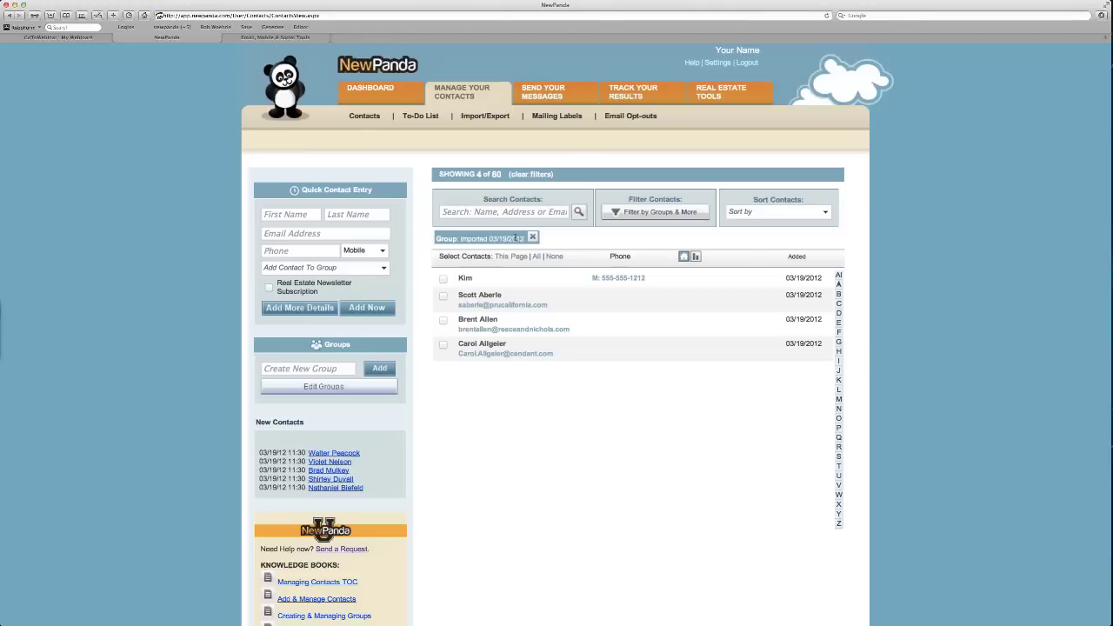
{"action": "left_click", "coordinate": [615, 213]}
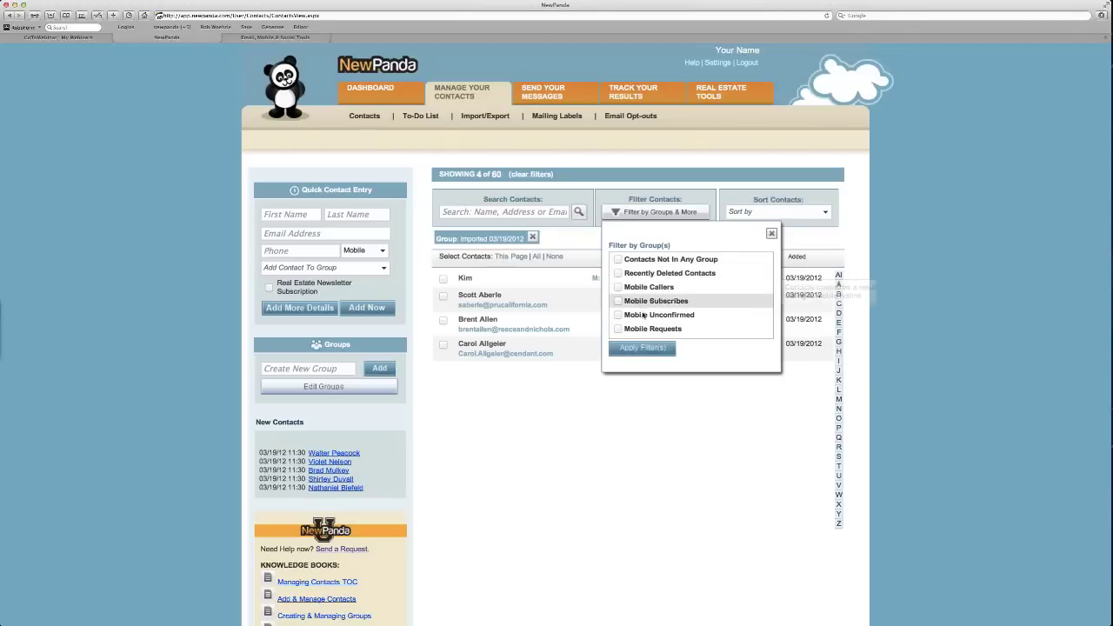
{"action": "scroll", "coordinate": [643, 330], "scroll_direction": "down", "scroll_amount": 1}
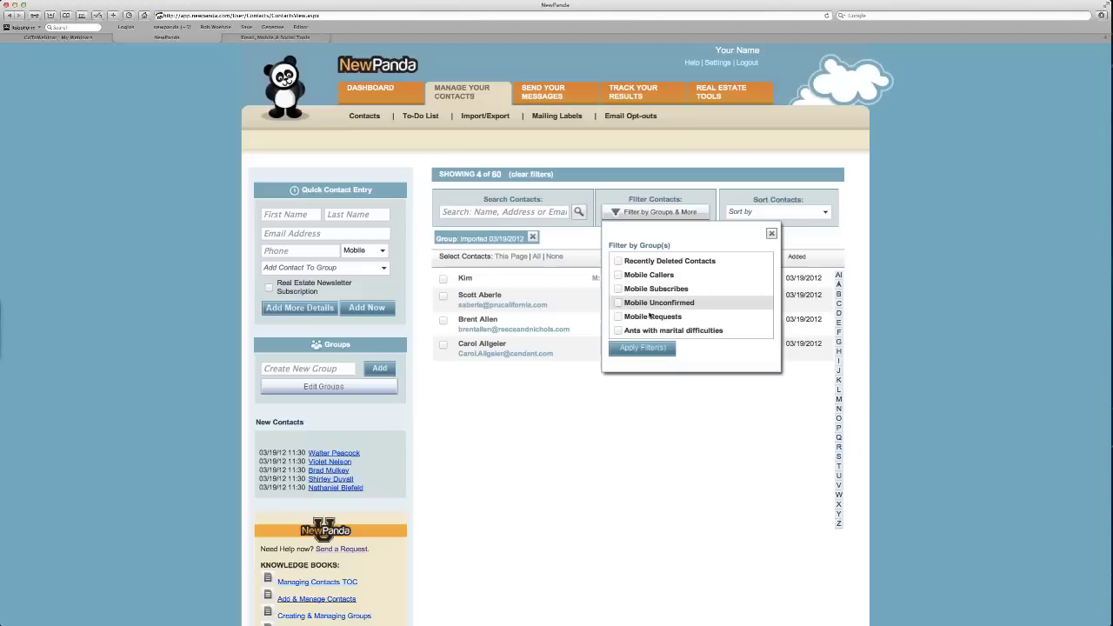
{"action": "scroll", "coordinate": [649, 316], "scroll_direction": "down", "scroll_amount": 3}
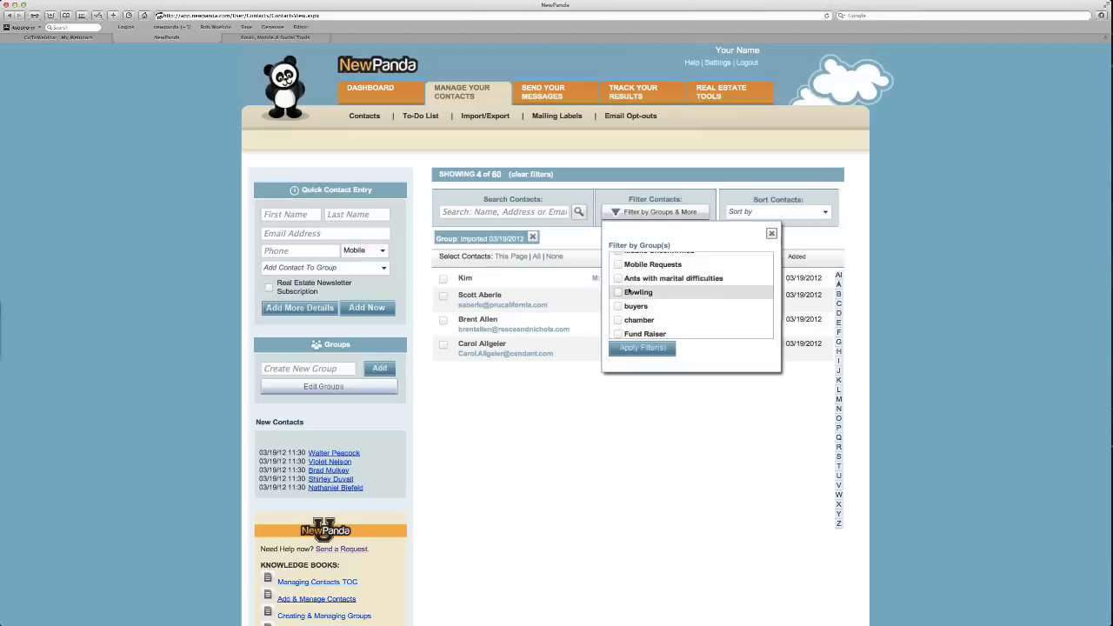
{"action": "scroll", "coordinate": [641, 308], "scroll_direction": "down", "scroll_amount": 1}
{"action": "scroll", "coordinate": [642, 308], "scroll_direction": "down", "scroll_amount": 1}
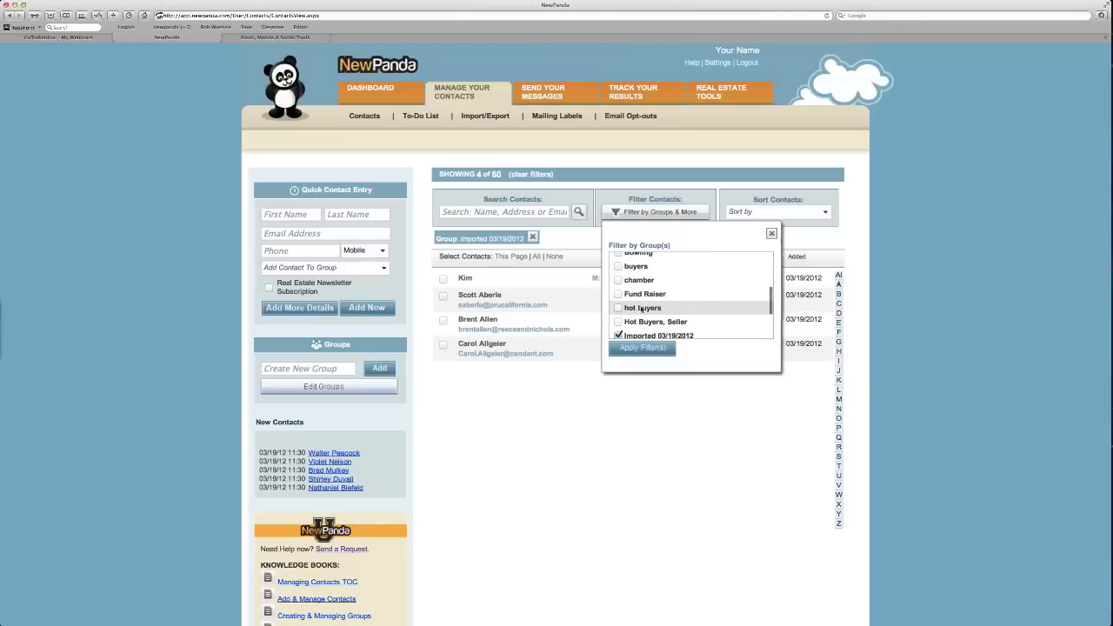
Add a contact group named 'Orchids Lovers' from the Create New Group box.
{"action": "right_click", "coordinate": [643, 277]}
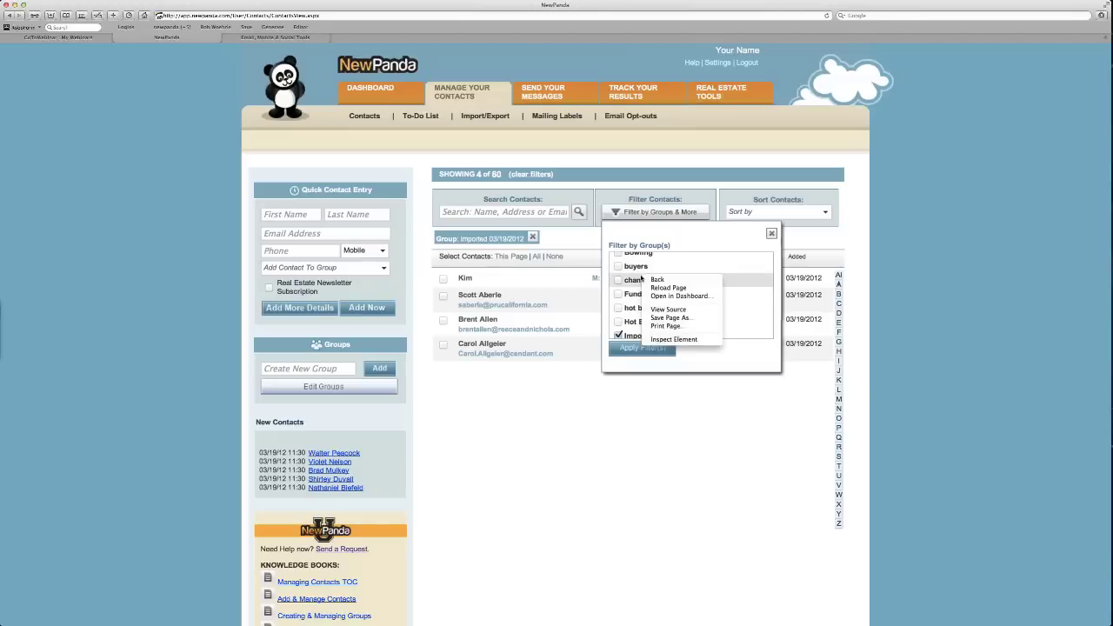
{"action": "left_click", "coordinate": [338, 366]}
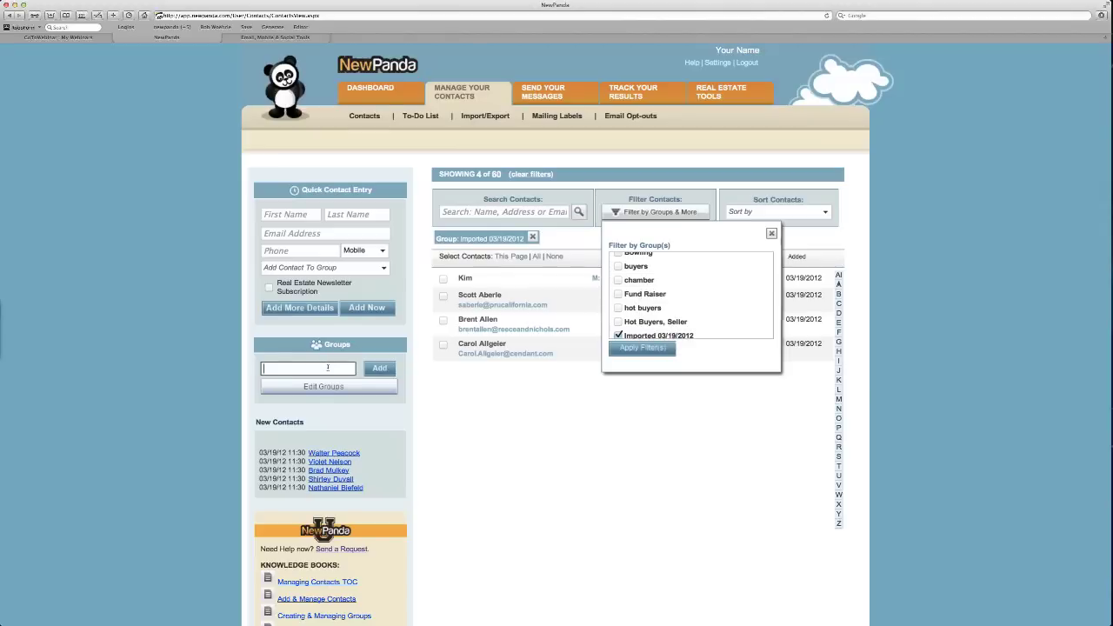
{"action": "type", "text": "Orchad"}
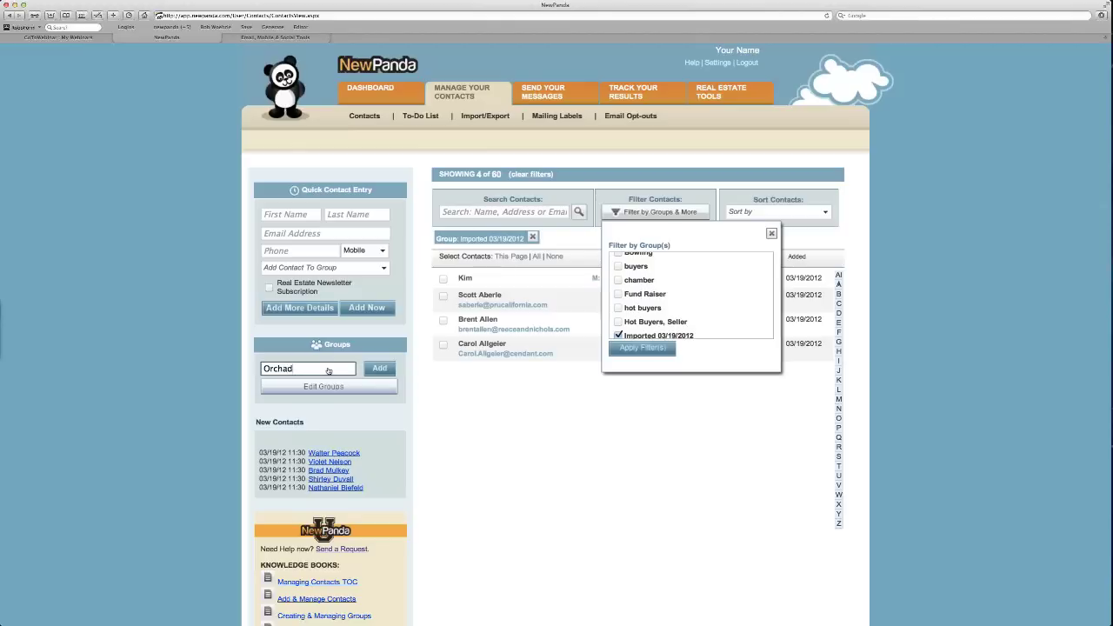
{"action": "key", "text": "BackSpace"}
{"action": "key", "text": "BackSpace"}
{"action": "type", "text": "ids Lovers"}
{"action": "left_click", "coordinate": [379, 368]}
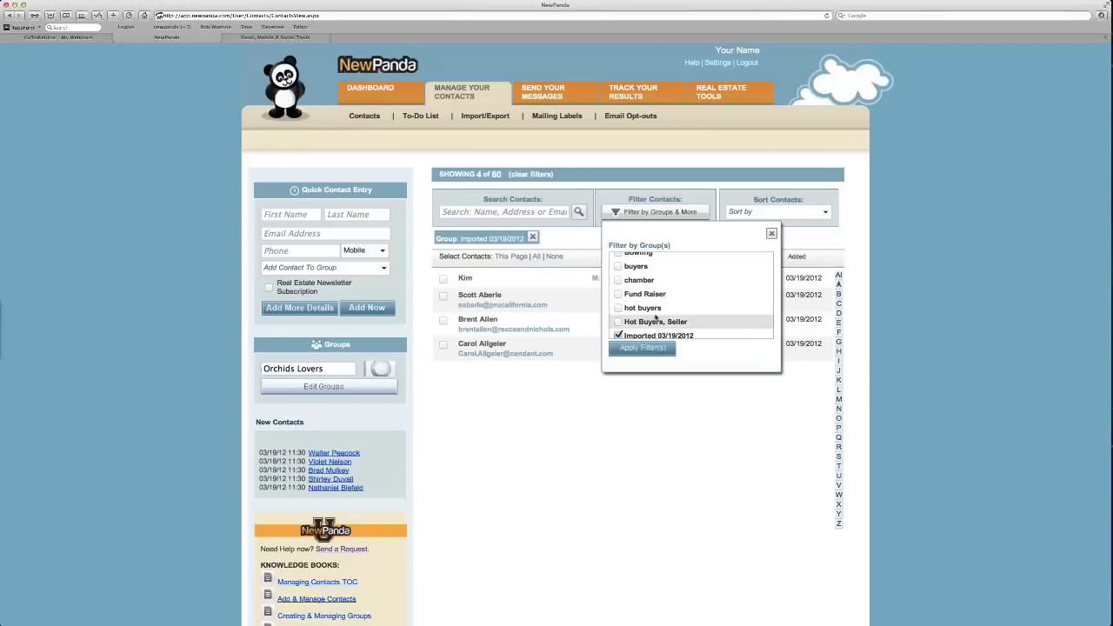